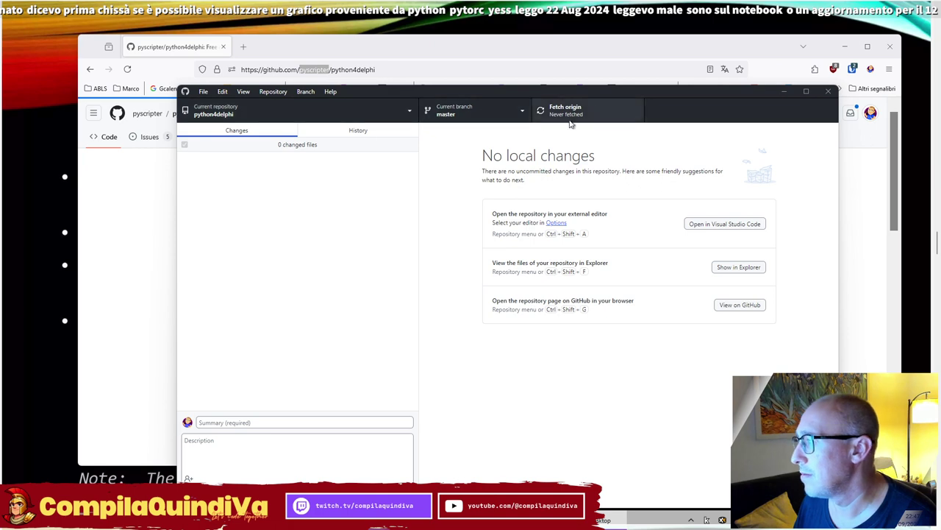
Review the python4delphi commit history, including the Fix #481 and "Fix for Linux and other non-Windows platforms" commits, and close the repository window
{"action": "left_click", "coordinate": [352, 132]}
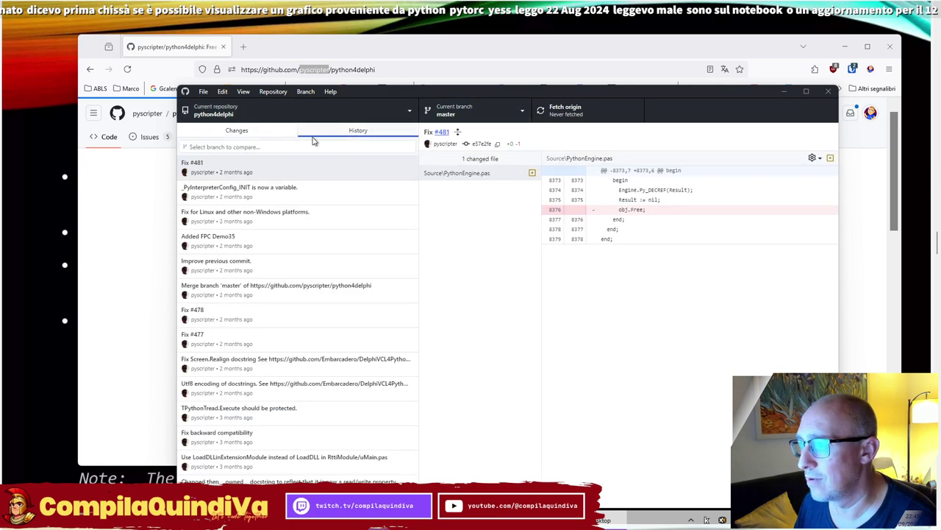
{"action": "left_click", "coordinate": [280, 170]}
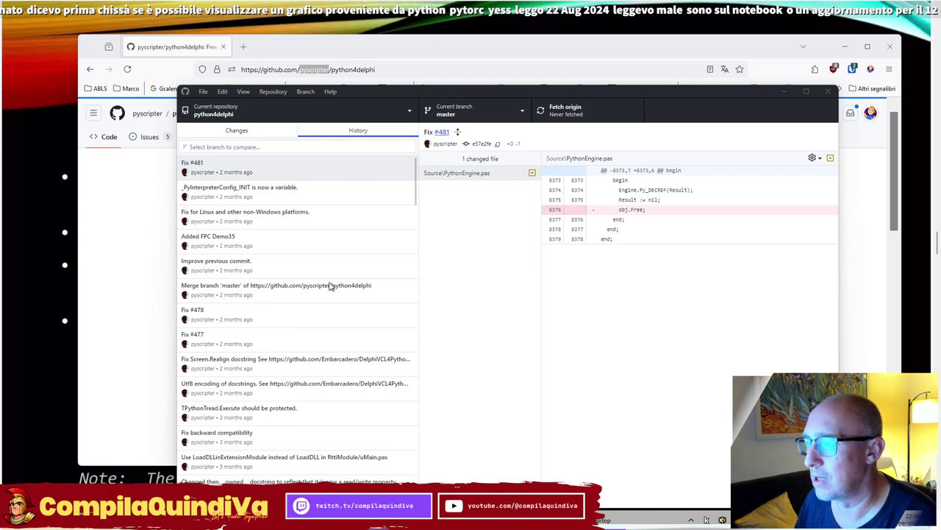
{"action": "scroll", "coordinate": [305, 329], "scroll_direction": "down", "scroll_amount": 3}
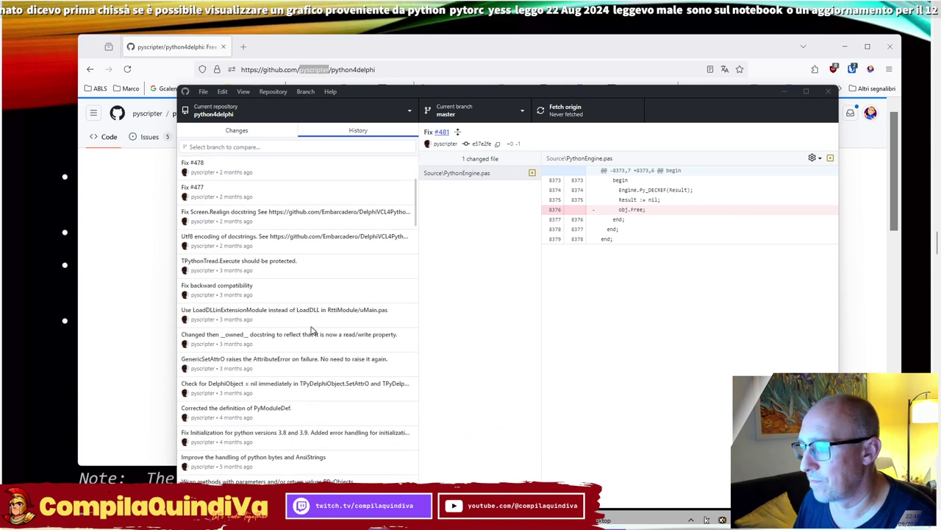
{"action": "scroll", "coordinate": [302, 309], "scroll_direction": "up", "scroll_amount": 3}
{"action": "left_click", "coordinate": [250, 172]}
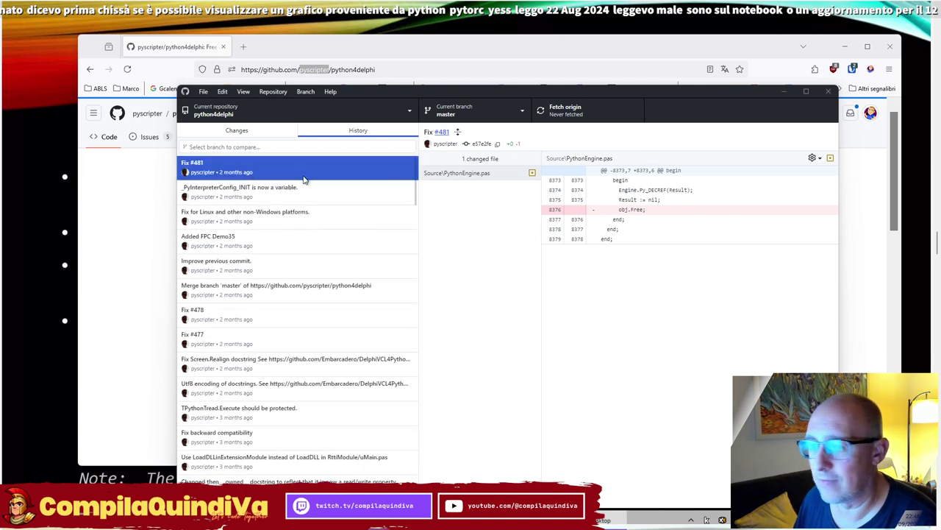
{"action": "left_click", "coordinate": [321, 219]}
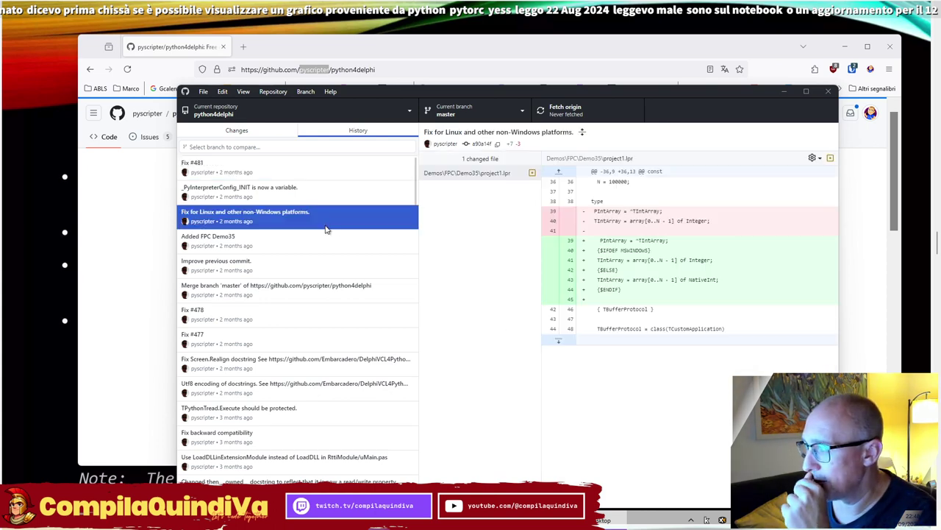
{"action": "left_click", "coordinate": [322, 165]}
{"action": "left_click", "coordinate": [237, 130]}
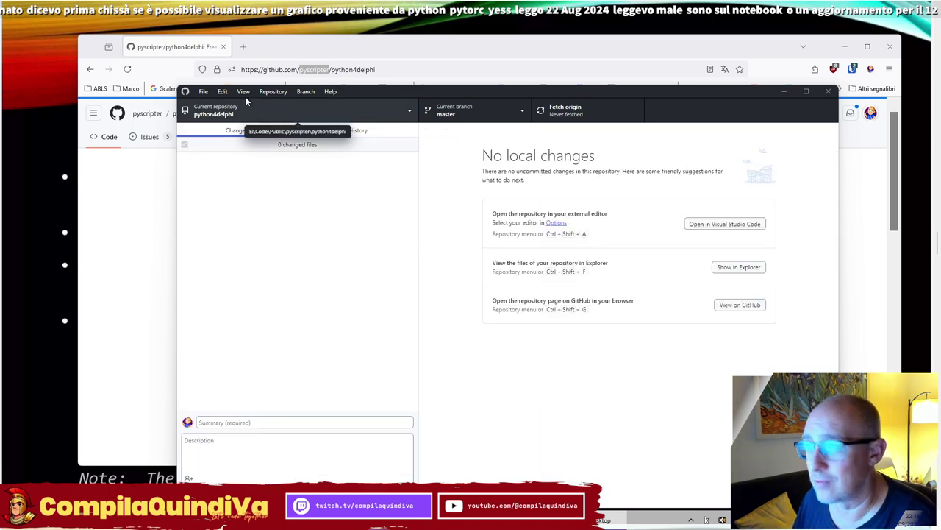
{"action": "left_click", "coordinate": [828, 91]}
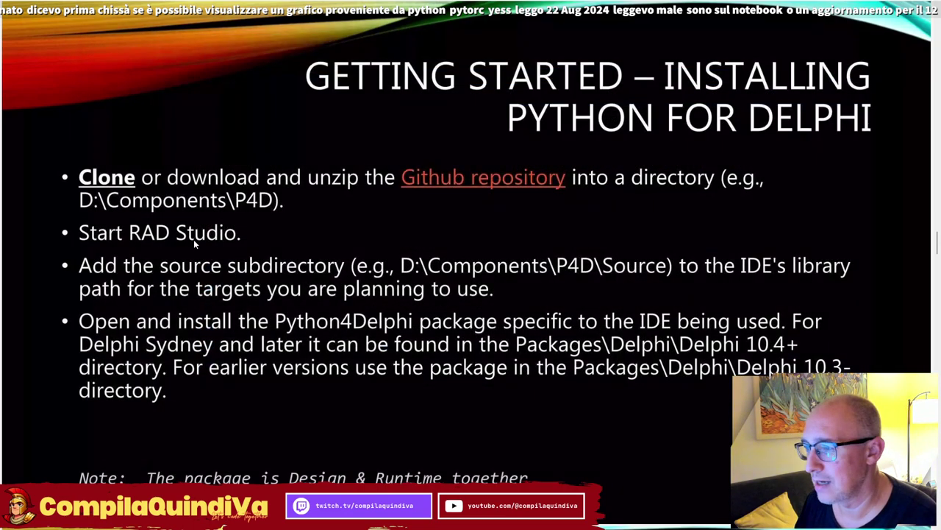
Switch to Delphi 12 and bring up the dialog for opening an existing project
{"action": "key", "text": "super"}
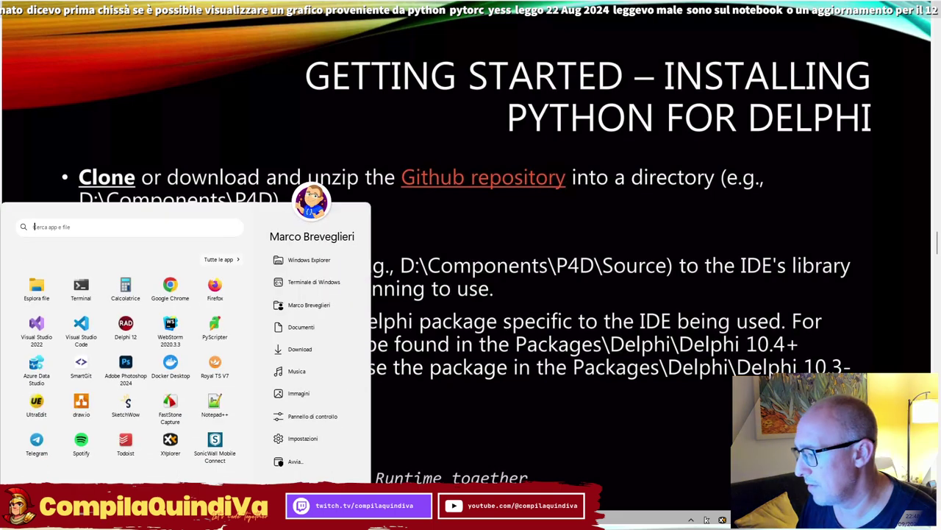
{"action": "key", "text": "alt+Tab"}
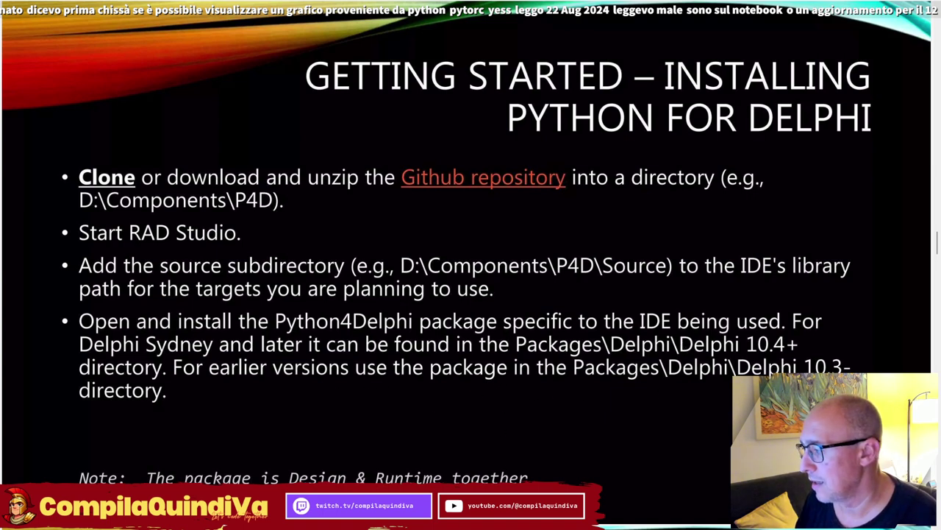
{"action": "key", "text": "super"}
{"action": "key", "text": "alt+Tab"}
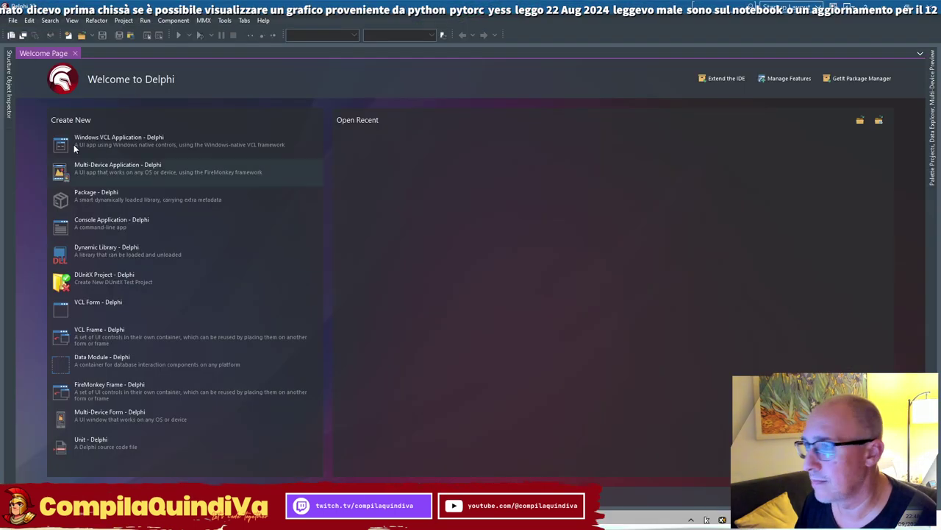
{"action": "left_click", "coordinate": [13, 20]}
{"action": "left_click", "coordinate": [397, 148]}
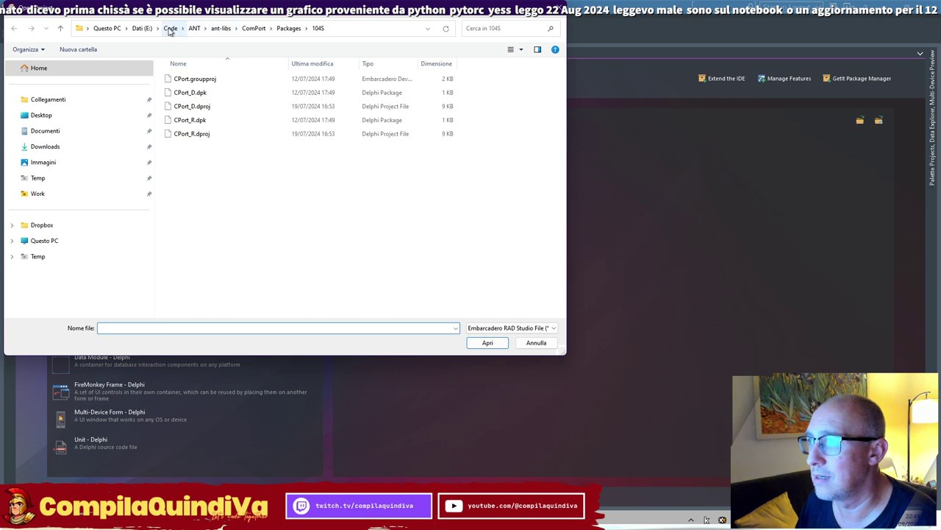
Open P4DComponentSuite.groupproj from E:\Code\Public\pyscripter\python4delphi\Packages\Delphi and collapse the Python290.bpl project
{"action": "left_click", "coordinate": [169, 31]}
{"action": "double_click", "coordinate": [199, 134]}
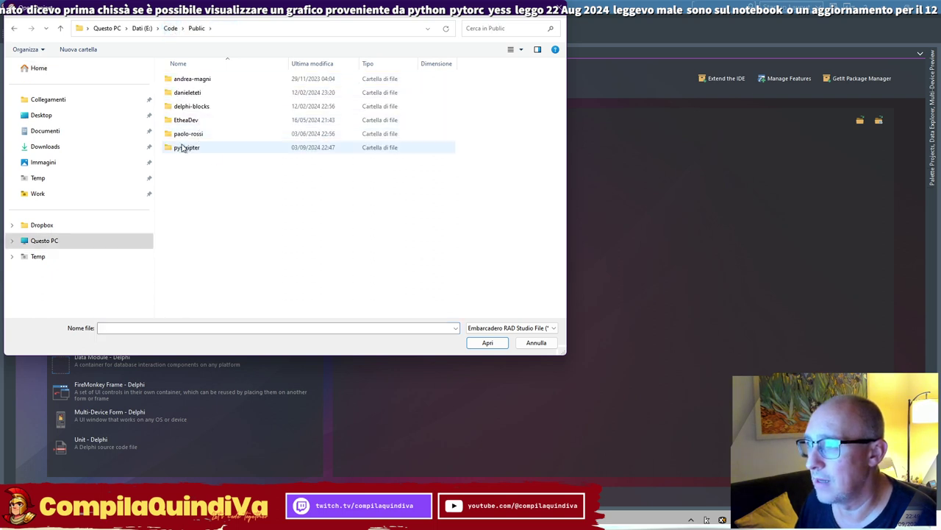
{"action": "double_click", "coordinate": [183, 147]}
{"action": "double_click", "coordinate": [179, 78]}
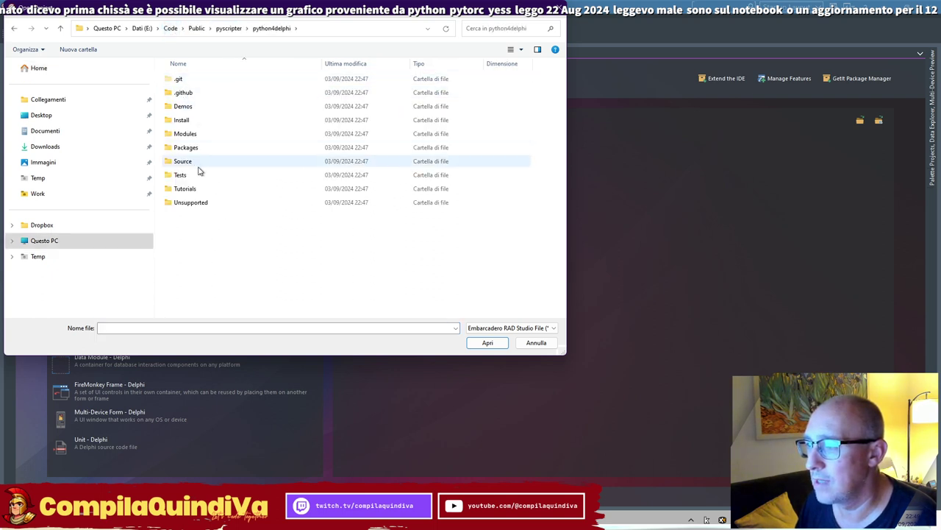
{"action": "double_click", "coordinate": [188, 147]}
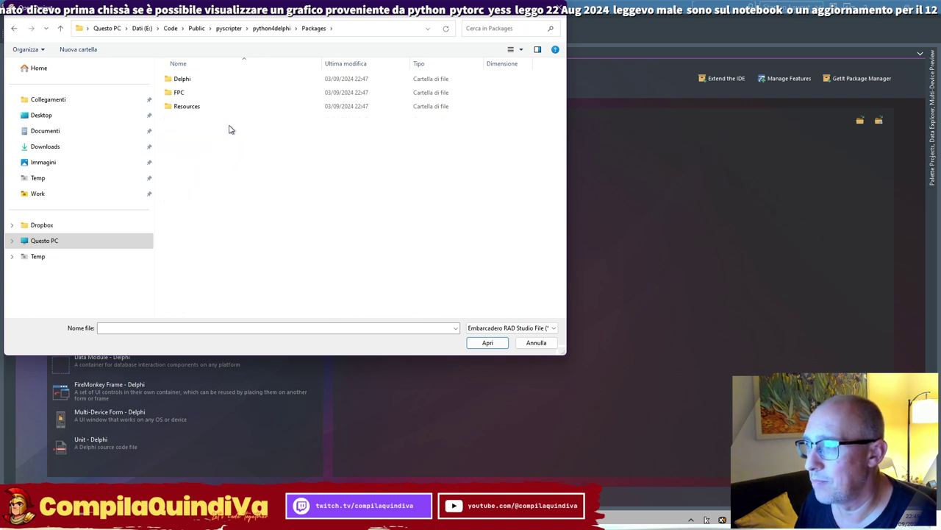
{"action": "double_click", "coordinate": [188, 79]}
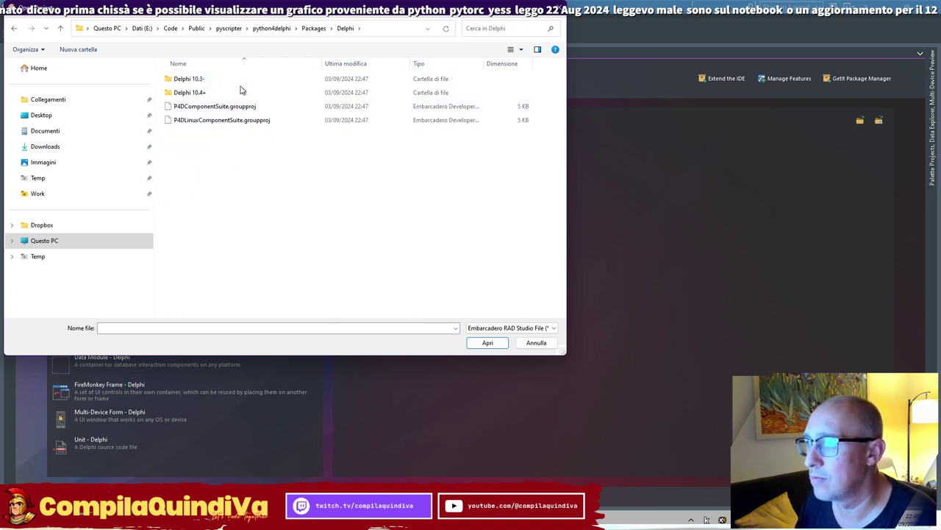
{"action": "double_click", "coordinate": [213, 93]}
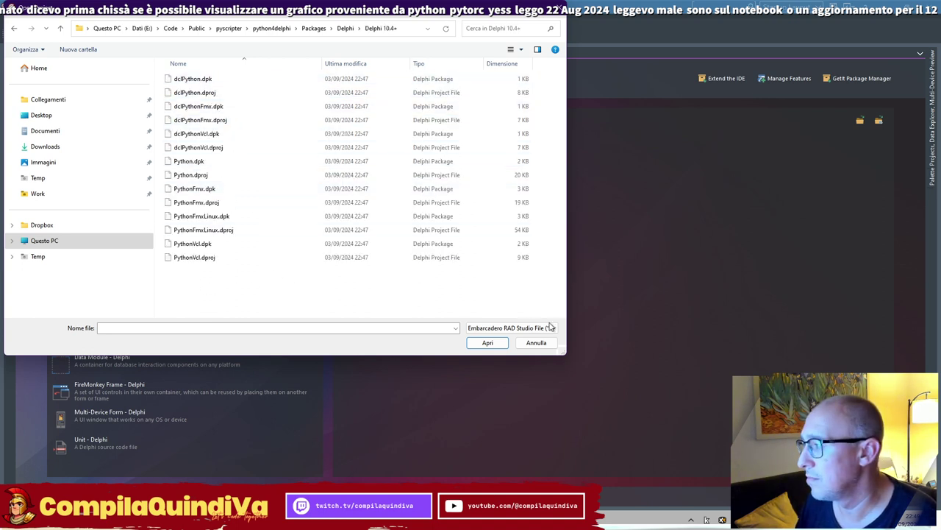
{"action": "left_click", "coordinate": [344, 28]}
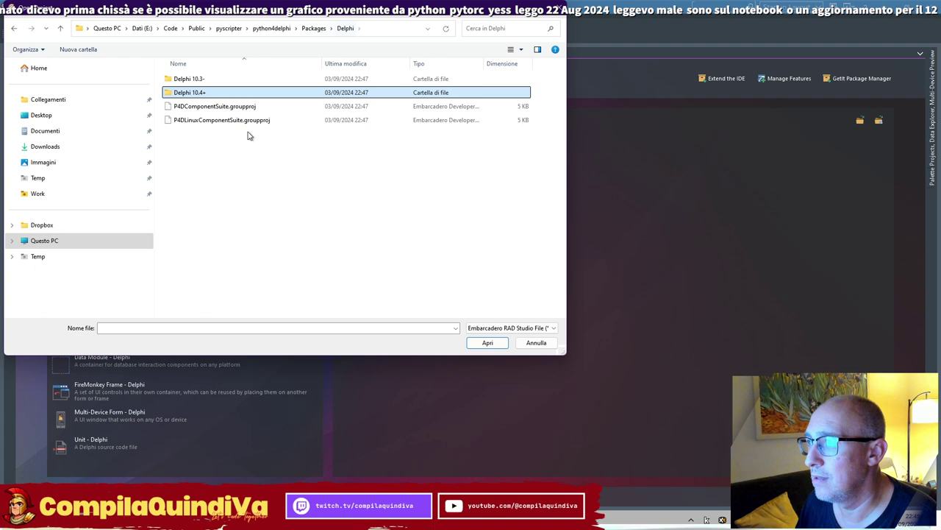
{"action": "double_click", "coordinate": [206, 107]}
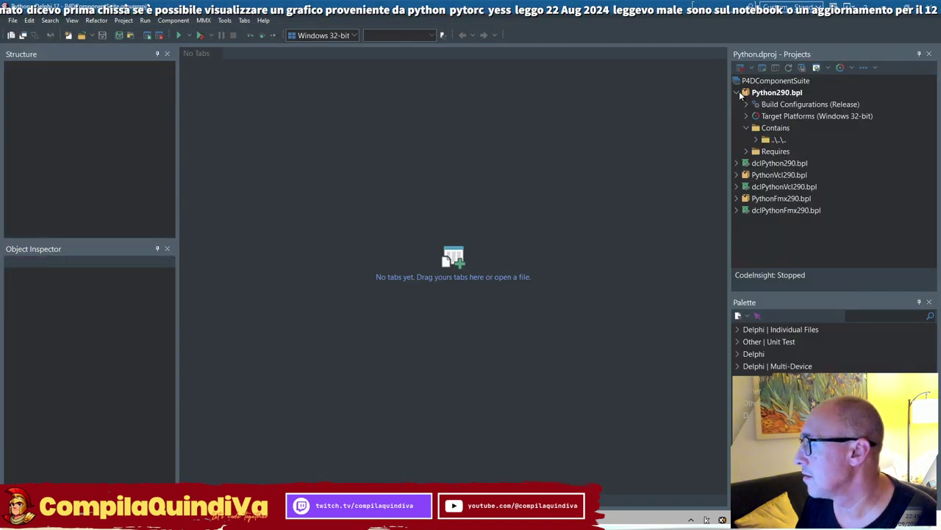
{"action": "left_click", "coordinate": [738, 92]}
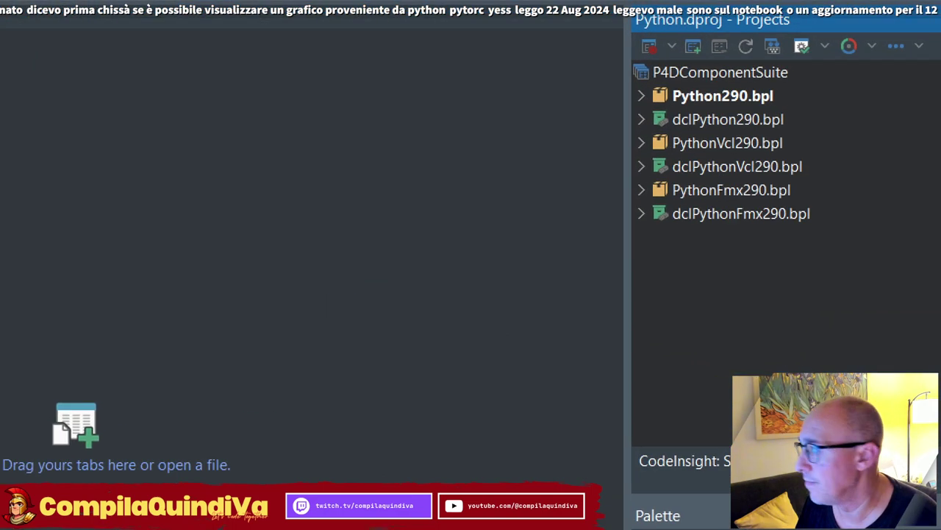
{"action": "mouse_move", "coordinate": [675, 67]}
{"action": "left_mouse_down"}
{"action": "mouse_move", "coordinate": [733, 67]}
{"action": "mouse_move", "coordinate": [789, 249]}
{"action": "mouse_move", "coordinate": [706, 276]}
{"action": "left_mouse_up"}
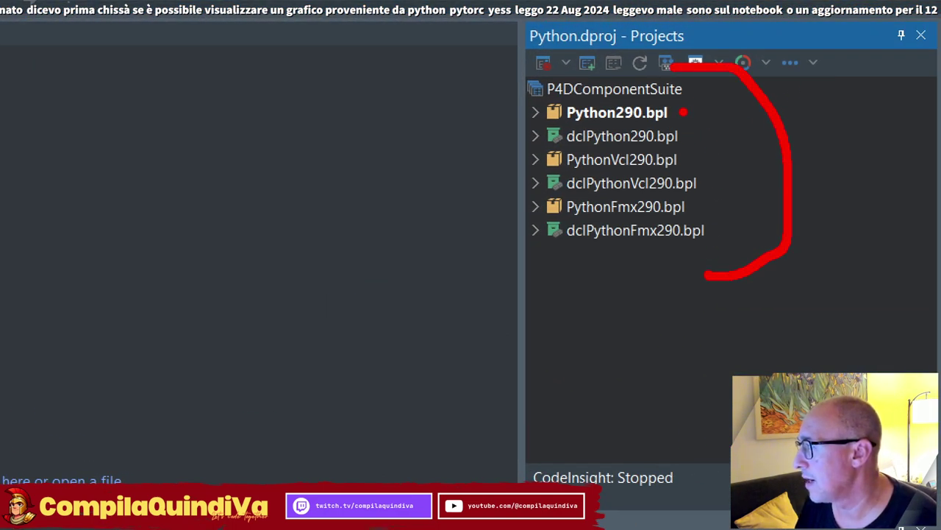
{"action": "left_click_drag", "start_coordinate": [680, 113], "coordinate": [709, 112]}
{"action": "left_click_drag", "start_coordinate": [696, 160], "coordinate": [738, 160]}
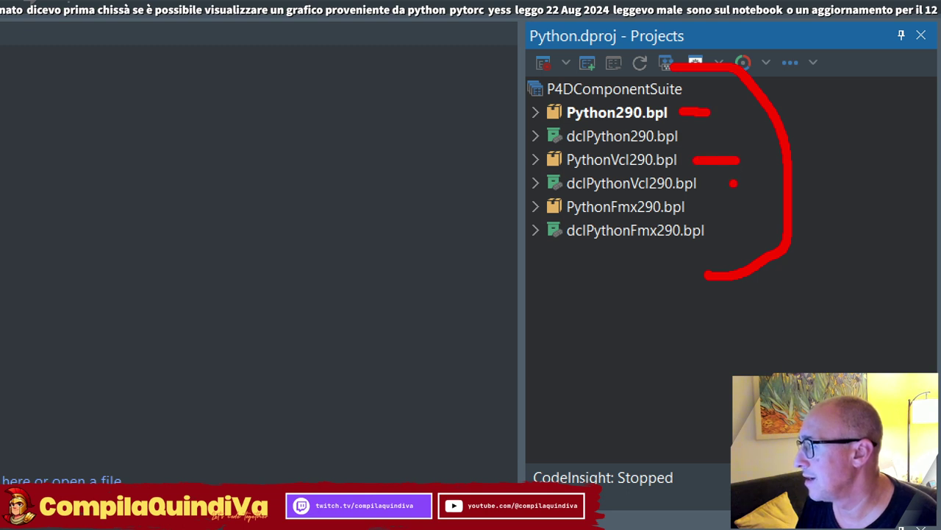
{"action": "left_click_drag", "start_coordinate": [709, 207], "coordinate": [744, 207]}
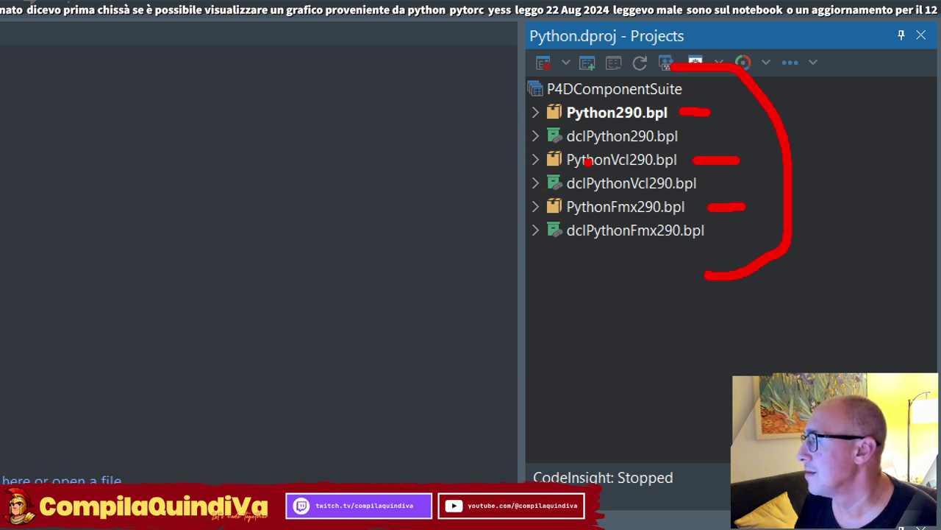
{"action": "left_click_drag", "start_coordinate": [555, 121], "coordinate": [673, 112]}
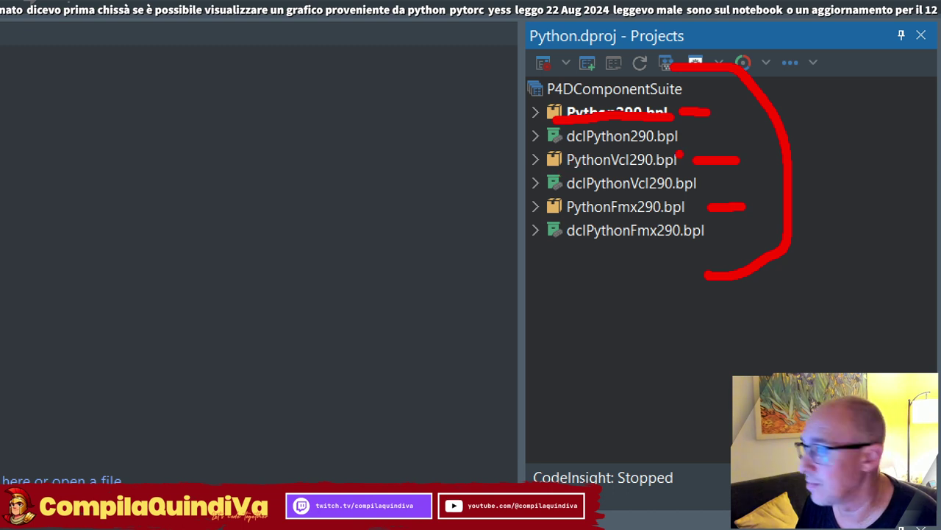
{"action": "key", "text": "ctrl+z"}
{"action": "left_click_drag", "start_coordinate": [568, 129], "coordinate": [675, 125]}
{"action": "left_click_drag", "start_coordinate": [567, 170], "coordinate": [677, 168]}
{"action": "left_click_drag", "start_coordinate": [568, 224], "coordinate": [687, 214]}
{"action": "key", "text": "ctrl+z"}
{"action": "key", "text": "ctrl+z"}
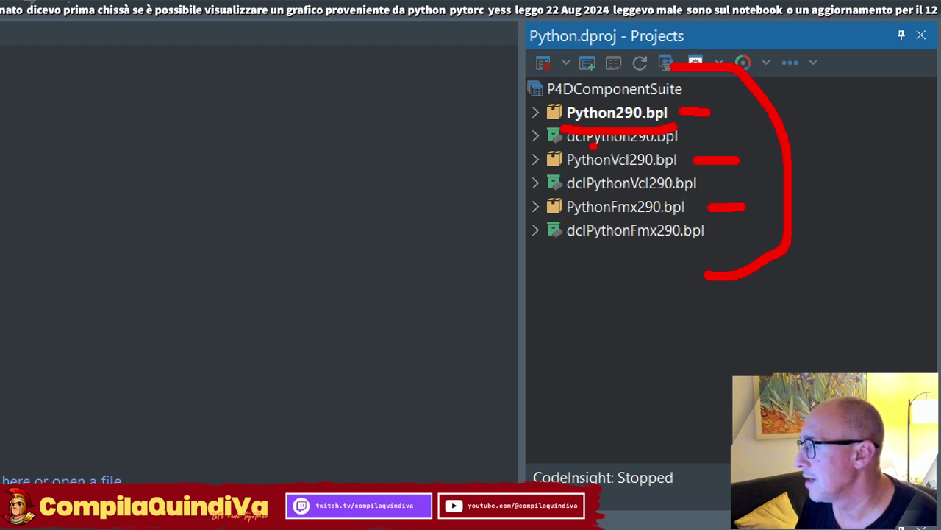
{"action": "key", "text": "ctrl+z"}
{"action": "left_click_drag", "start_coordinate": [579, 153], "coordinate": [675, 148]}
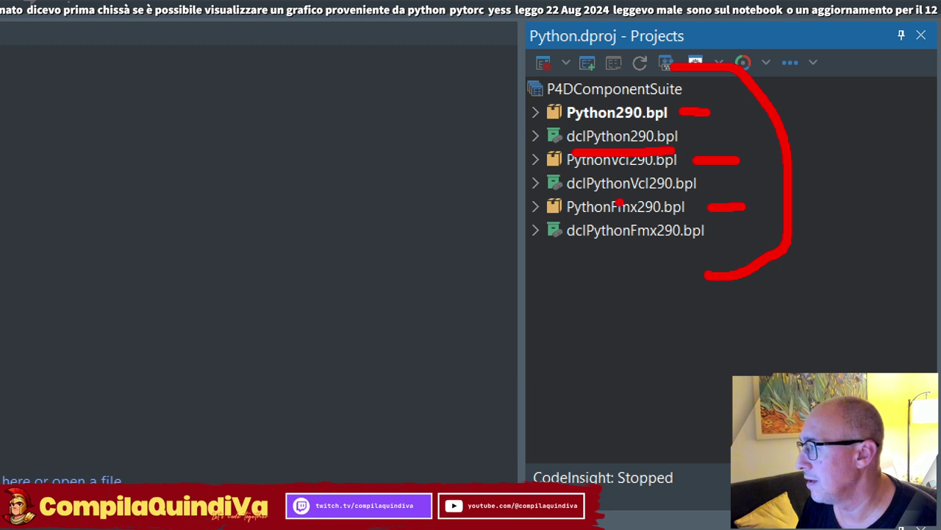
{"action": "left_click_drag", "start_coordinate": [566, 200], "coordinate": [675, 195]}
{"action": "left_click_drag", "start_coordinate": [571, 246], "coordinate": [684, 235]}
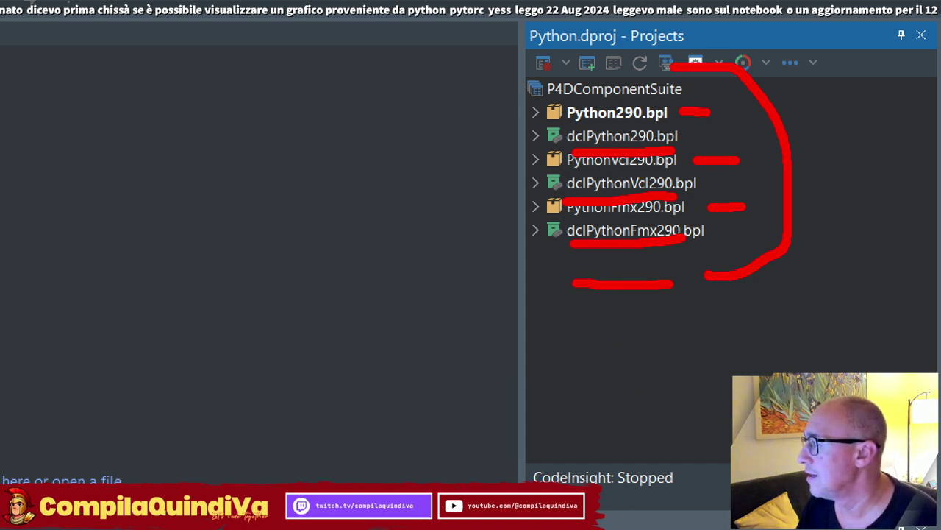
{"action": "key", "text": "Escape"}
Build all projects in the P4DComponentSuite project group and dismiss the build report
{"action": "right_click", "coordinate": [793, 81]}
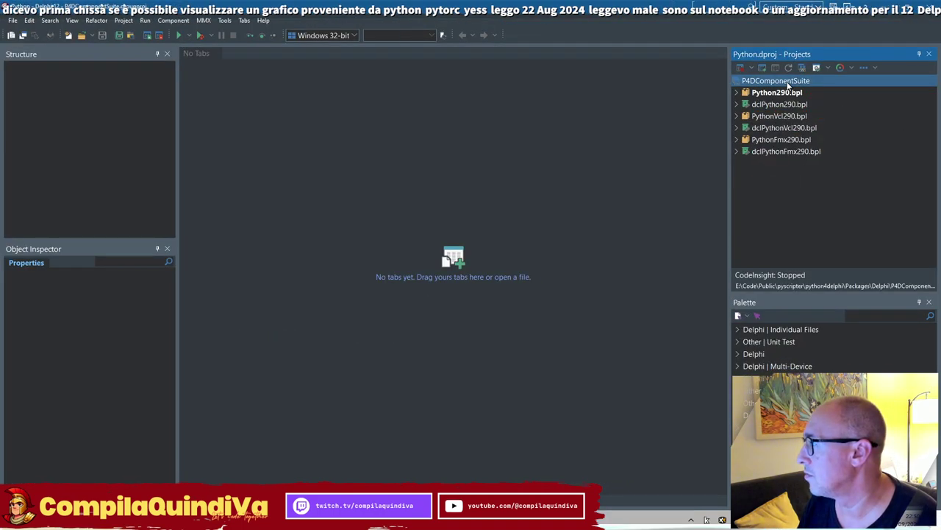
{"action": "left_click", "coordinate": [823, 101]}
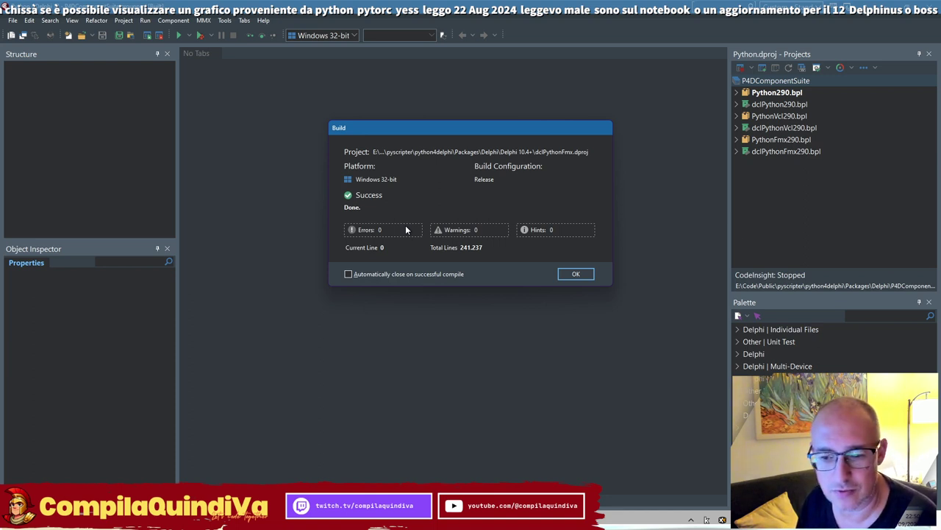
{"action": "left_click", "coordinate": [576, 273]}
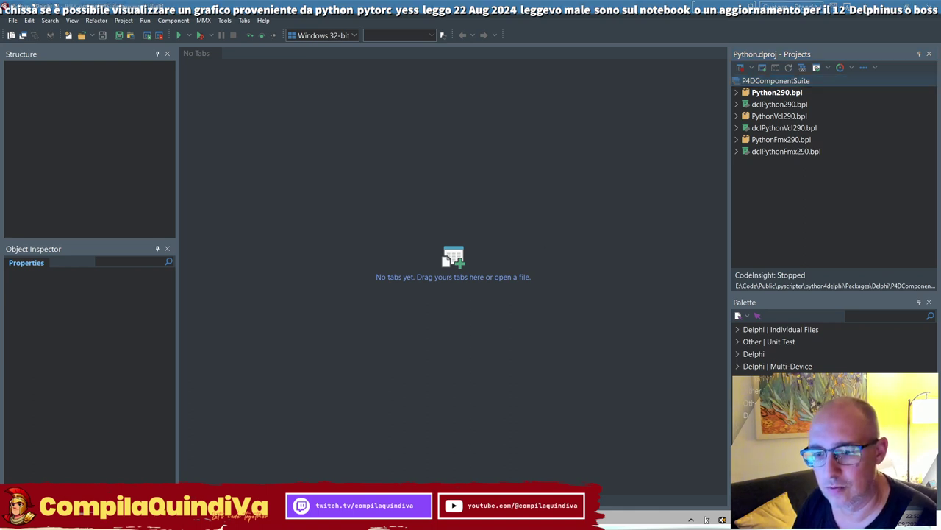
Install the dclPython290.bpl design-time package into the IDE and dismiss the installation message
{"action": "left_click", "coordinate": [779, 105]}
{"action": "right_click", "coordinate": [780, 108]}
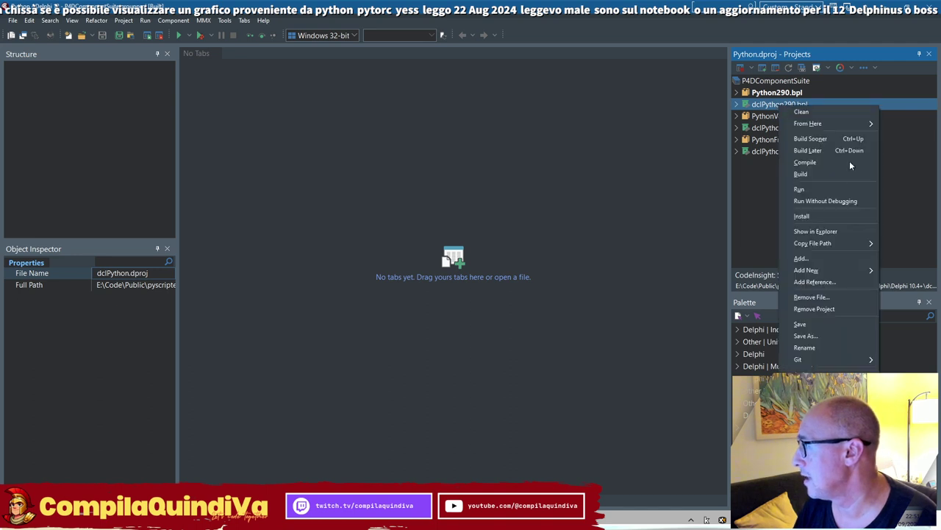
{"action": "left_click", "coordinate": [829, 220]}
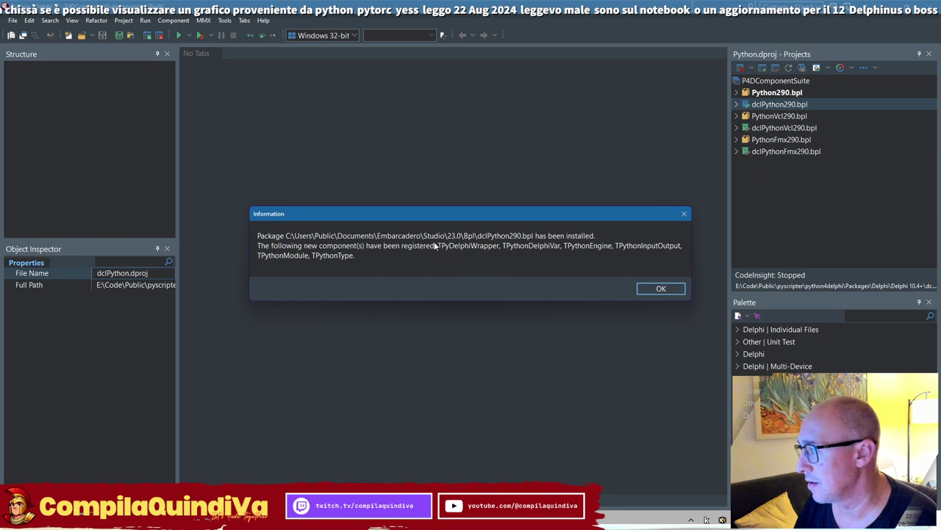
{"action": "left_click", "coordinate": [681, 288]}
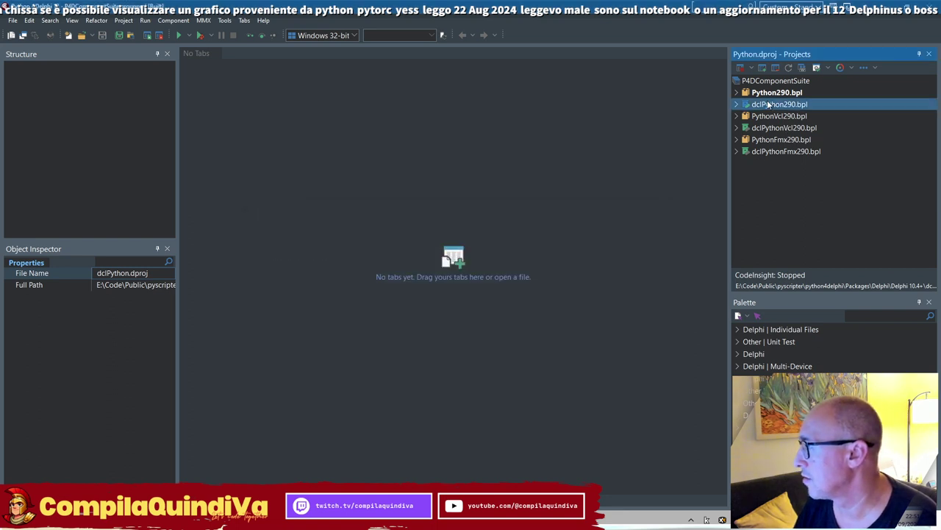
Install the dclPythonVcl290.bpl design-time package into the IDE and dismiss the installation message
{"action": "left_click", "coordinate": [764, 128]}
{"action": "right_click", "coordinate": [764, 128]}
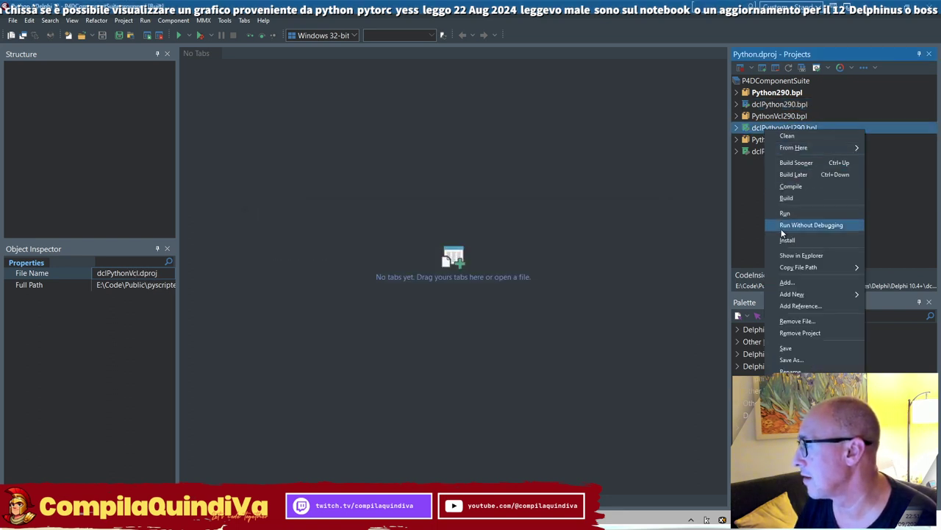
{"action": "left_click", "coordinate": [788, 241]}
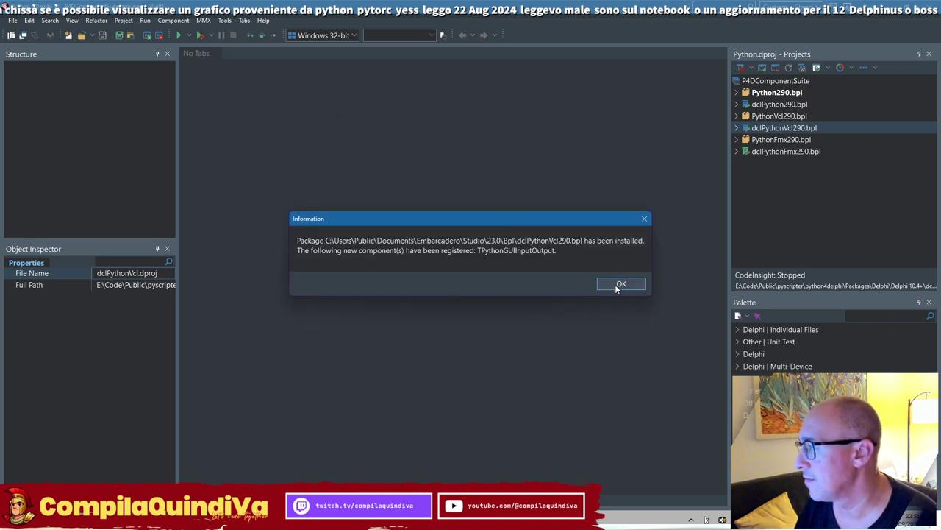
{"action": "left_click", "coordinate": [620, 283]}
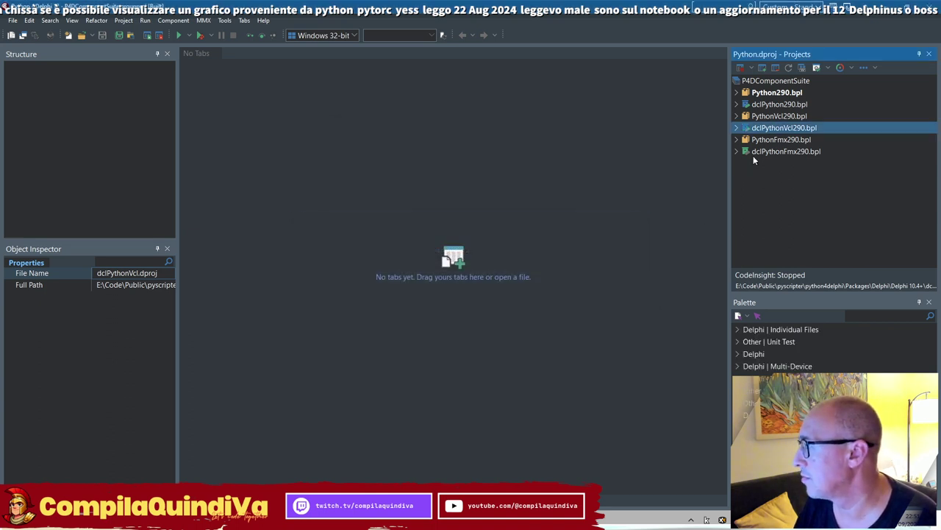
Install the dclPythonFmx290.bpl design-time package into the IDE and dismiss the installation message
{"action": "left_click", "coordinate": [765, 151]}
{"action": "right_click", "coordinate": [766, 151]}
{"action": "left_click", "coordinate": [798, 265]}
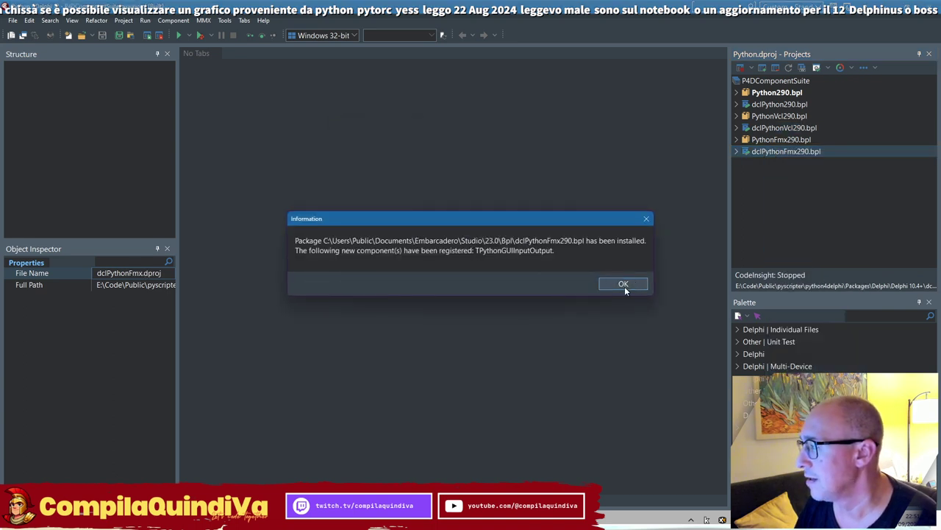
{"action": "left_click", "coordinate": [624, 285]}
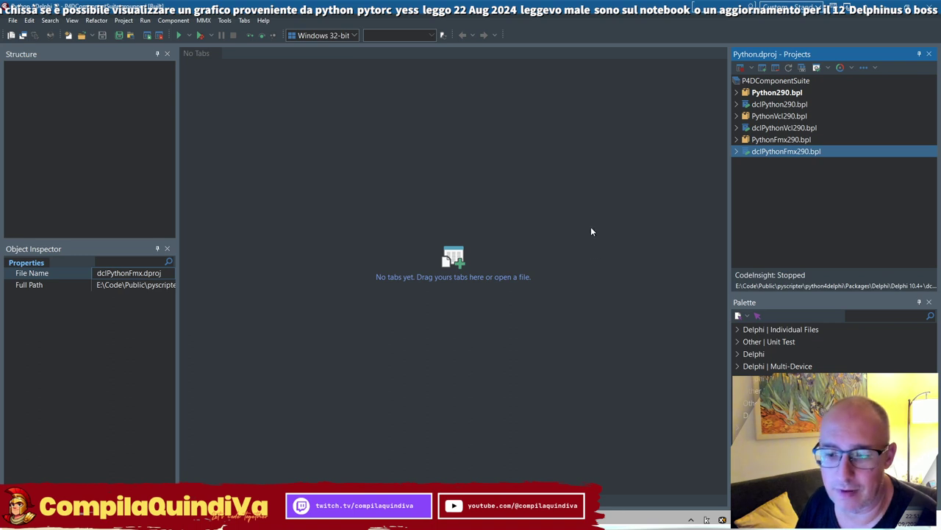
Run the installation of the dclPython290.bpl design-time package again and dismiss the resulting dialog
{"action": "right_click", "coordinate": [774, 104]}
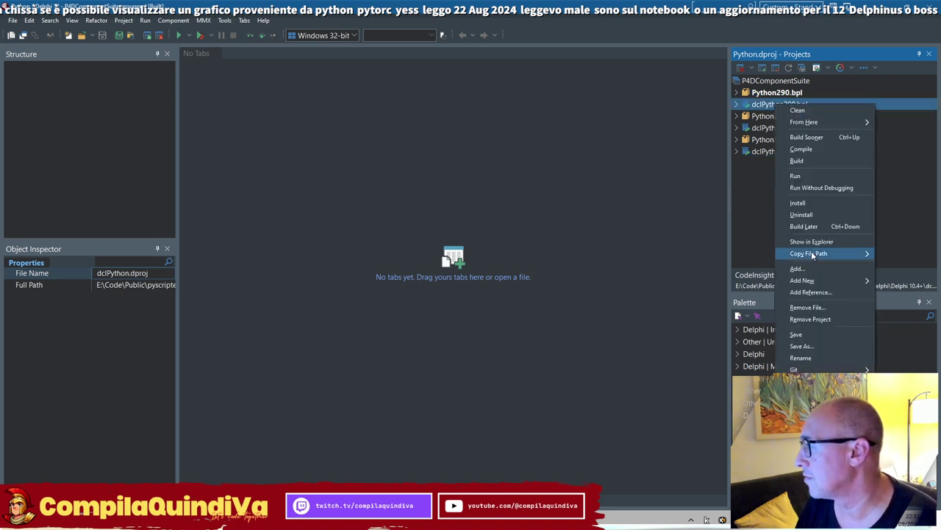
{"action": "left_click", "coordinate": [813, 204]}
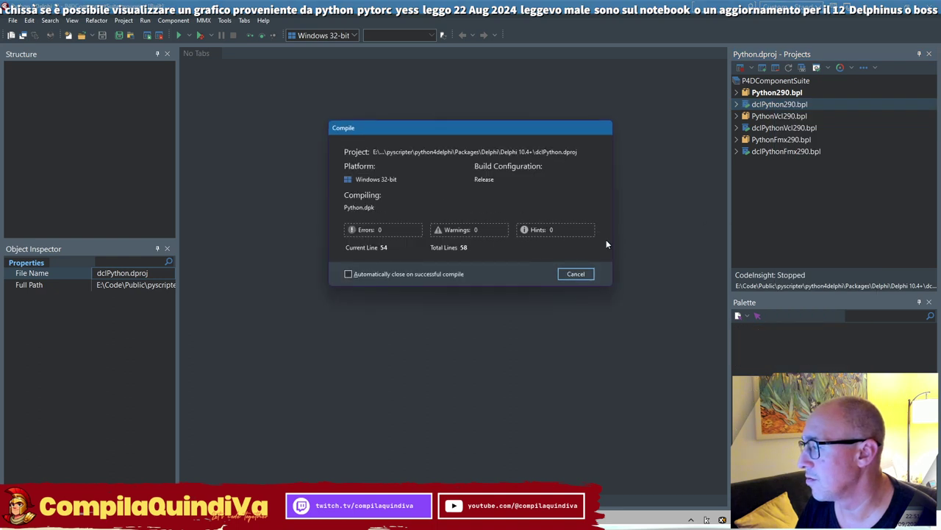
{"action": "left_click", "coordinate": [602, 278]}
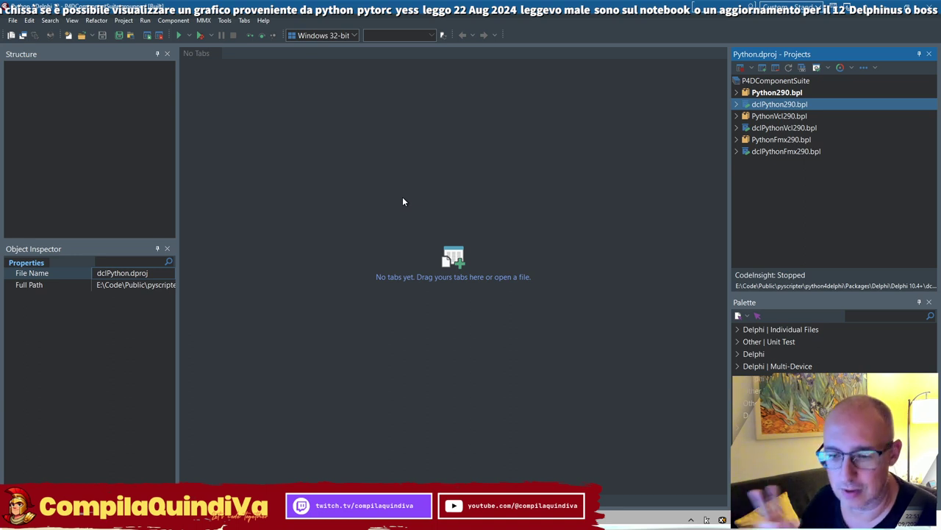
Close the whole P4DComponentSuite project group, discarding the changes to all projects and to the group
{"action": "left_click", "coordinate": [11, 20]}
{"action": "left_click", "coordinate": [67, 167]}
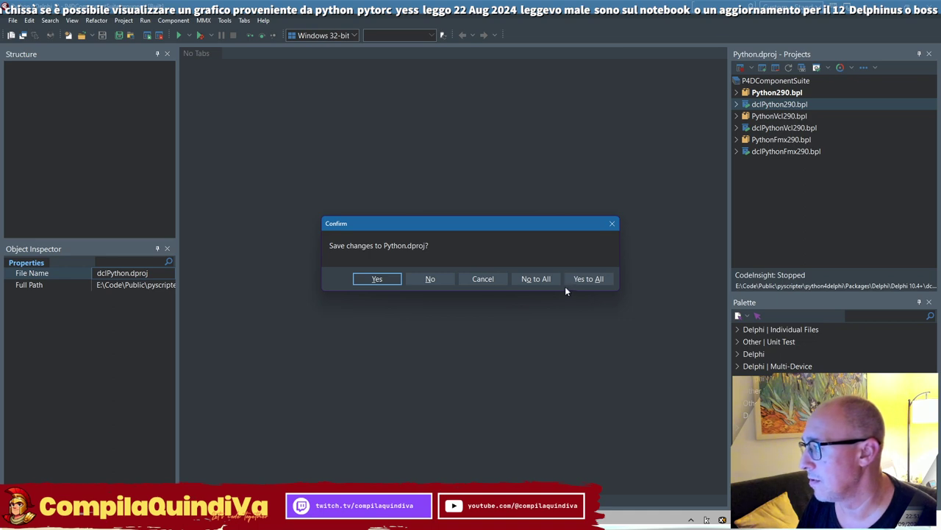
{"action": "left_click", "coordinate": [543, 279]}
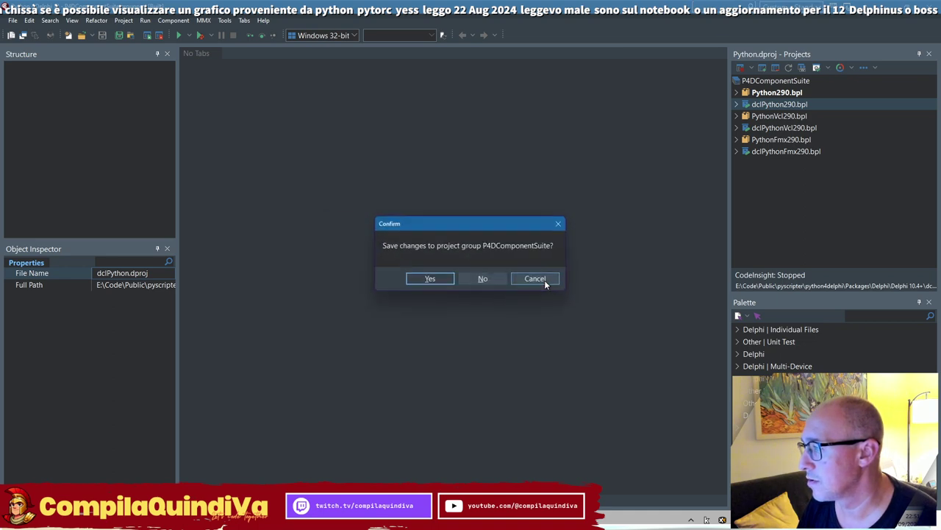
{"action": "left_click", "coordinate": [488, 281]}
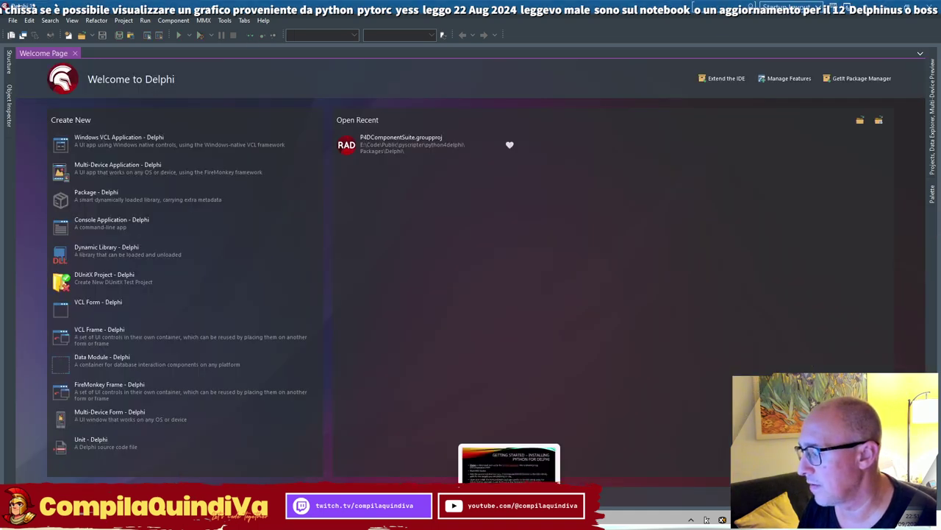
Switch to the presentation to reread the Python for Delphi installation instructions, and return to Delphi
{"action": "left_click", "coordinate": [509, 519]}
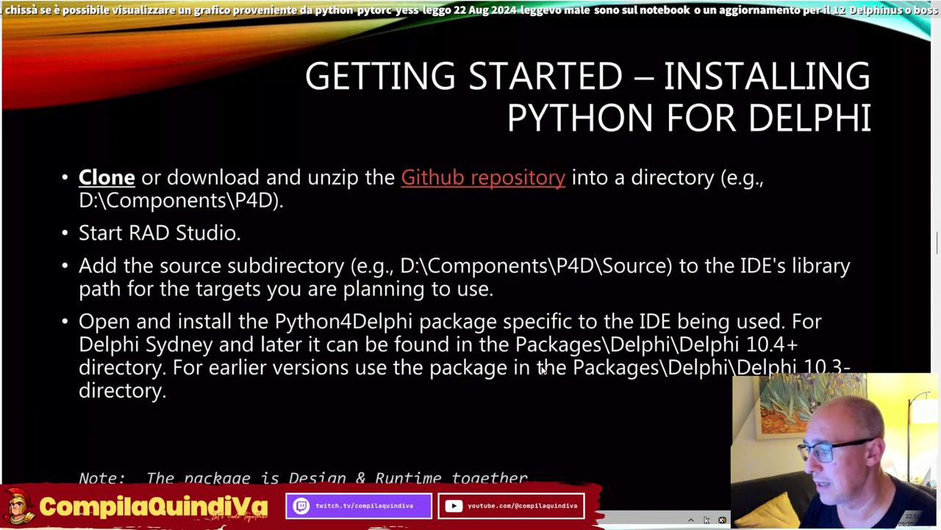
{"action": "key", "text": "super"}
{"action": "key", "text": "super"}
{"action": "key", "text": "alt+Tab"}
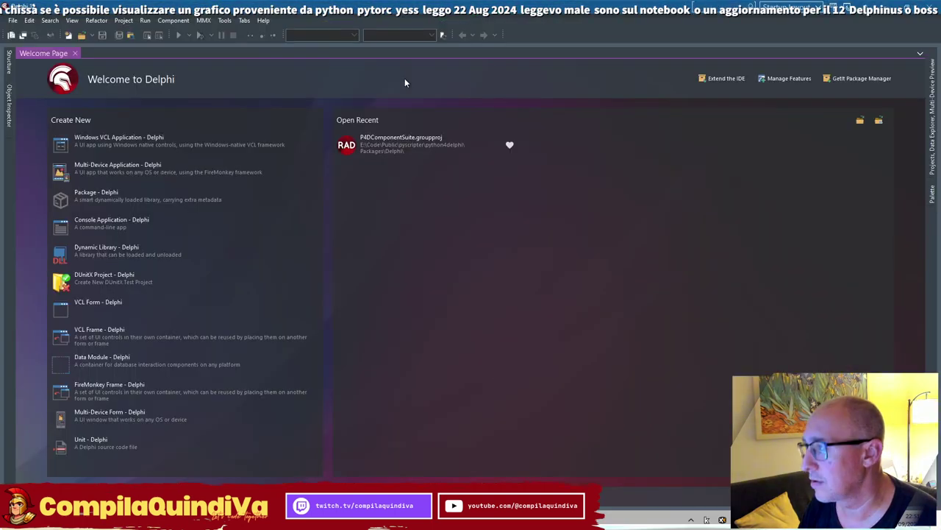
Open the IDE options and find the Delphi Library page by searching for "libr"
{"action": "left_click", "coordinate": [225, 19]}
{"action": "left_click", "coordinate": [242, 32]}
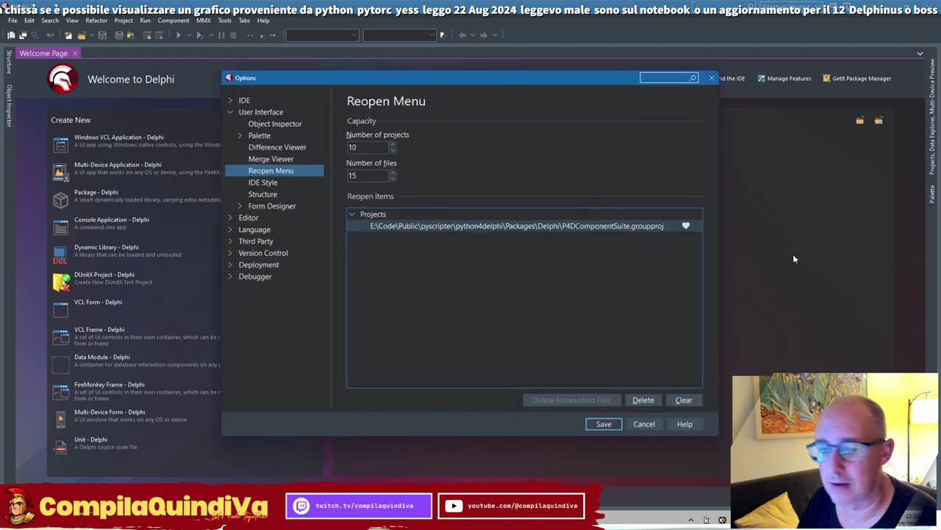
{"action": "left_click", "coordinate": [667, 76]}
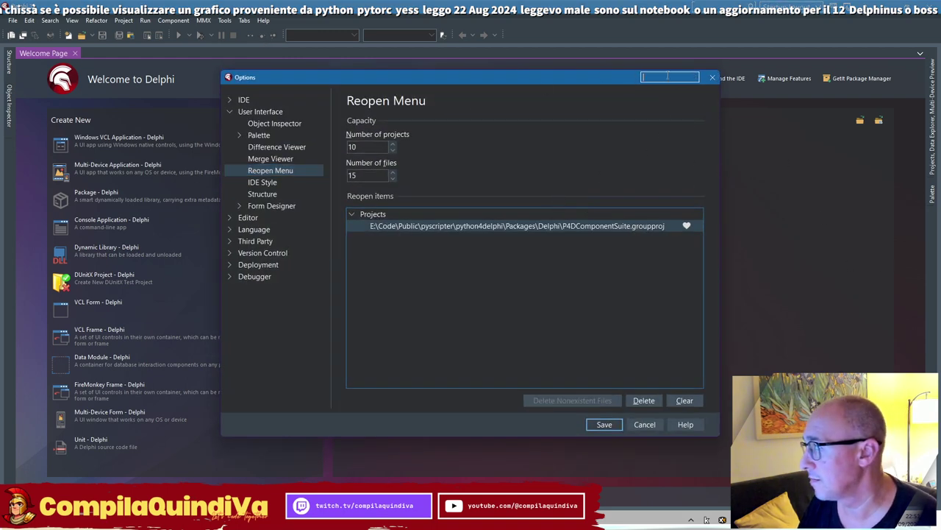
{"action": "type", "text": "libr"}
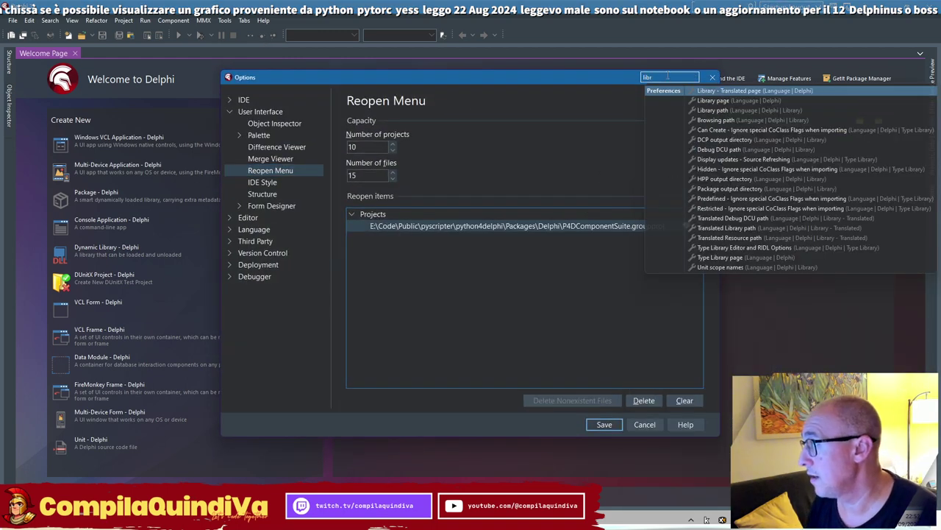
{"action": "key", "text": "Down"}
{"action": "key", "text": "Down"}
{"action": "key", "text": "Return"}
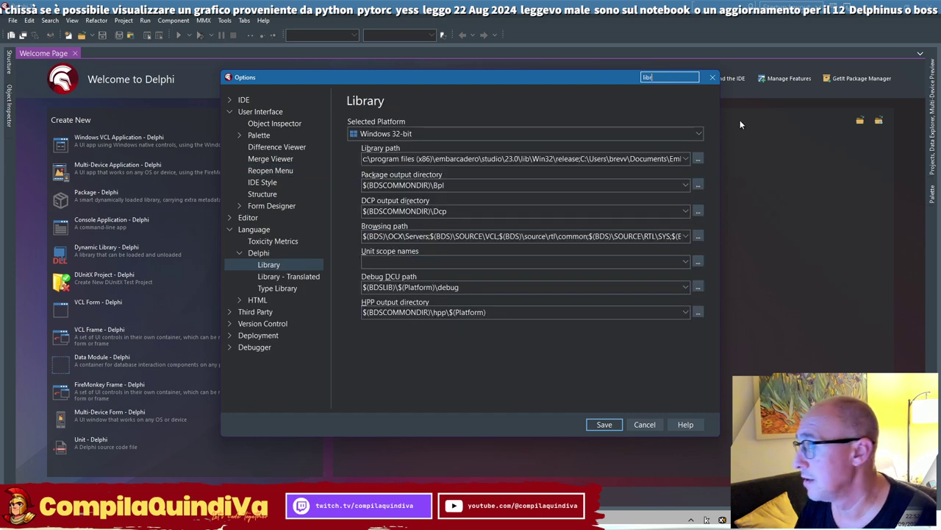
Open the Windows 32-bit library path list and browse for a new directory in E:\Code\Public\pyscripter\python4delphi\Source
{"action": "left_click", "coordinate": [697, 158]}
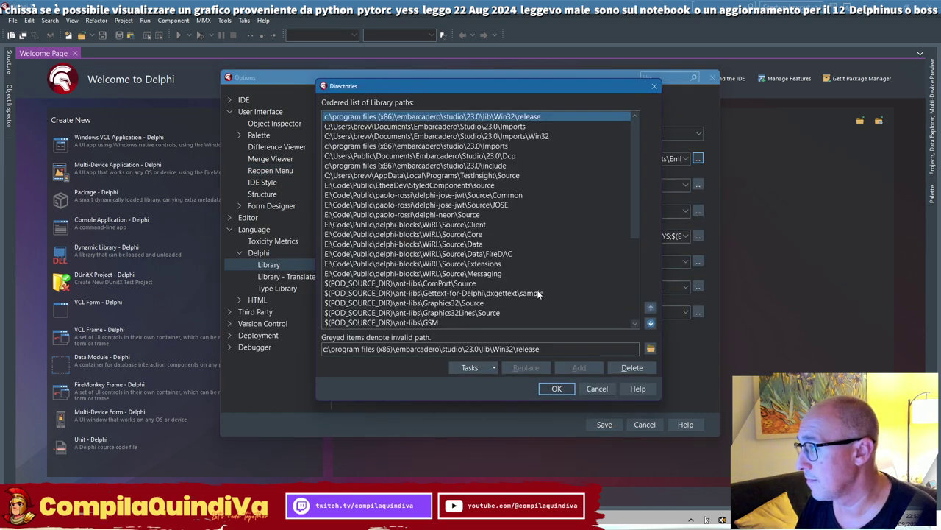
{"action": "scroll", "coordinate": [538, 293], "scroll_direction": "down", "scroll_amount": 5}
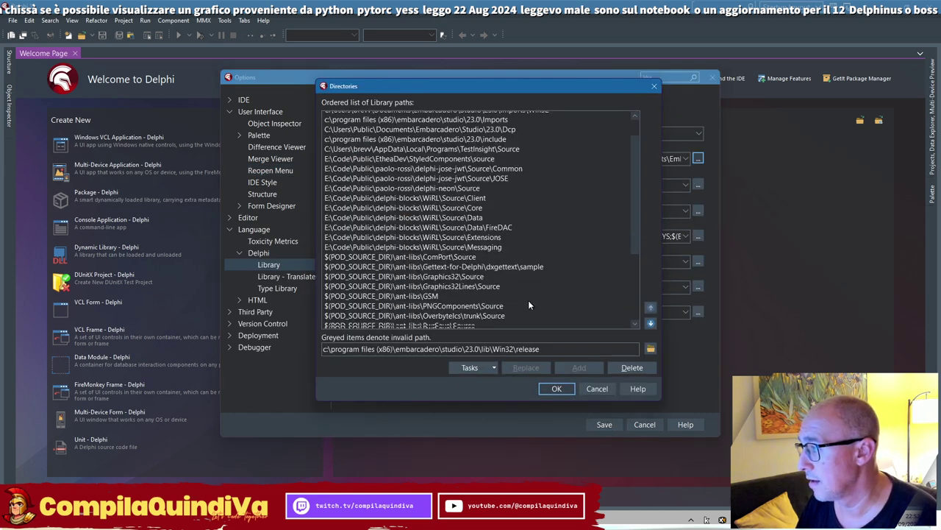
{"action": "left_click", "coordinate": [650, 349]}
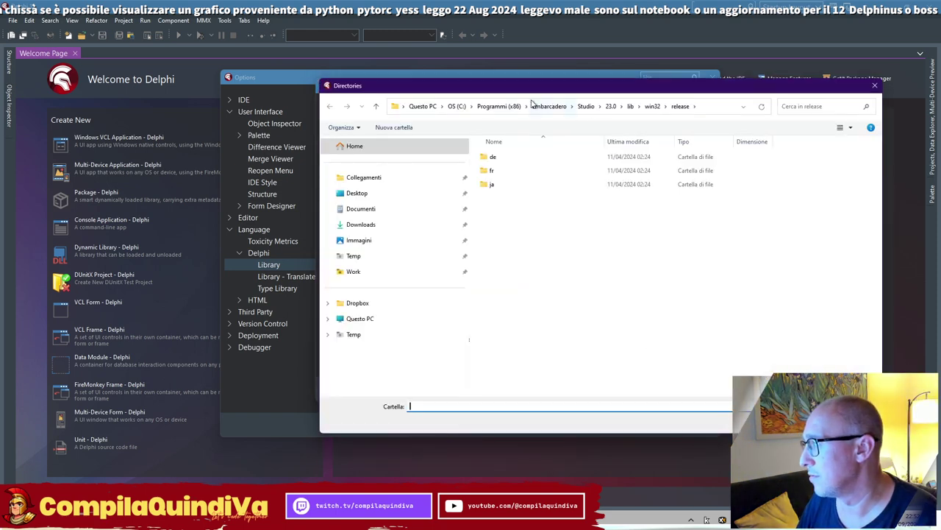
{"action": "left_click", "coordinate": [388, 319]}
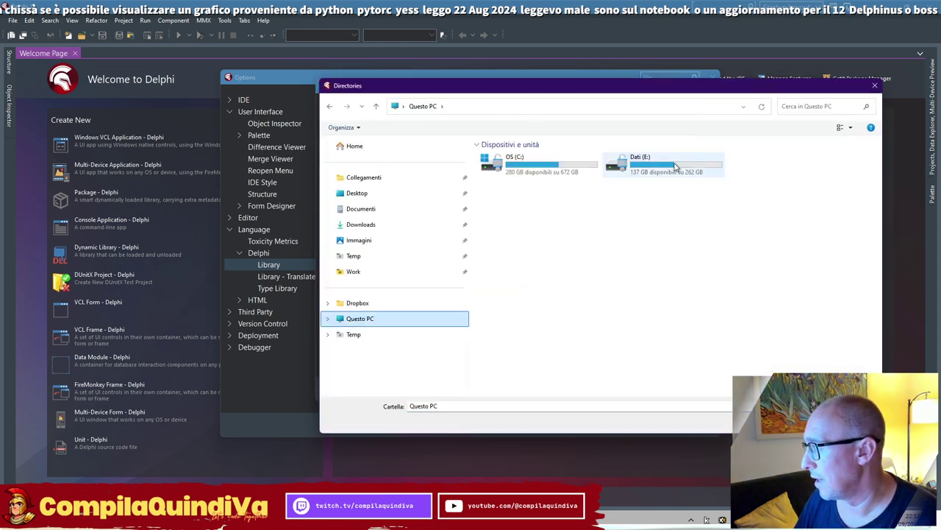
{"action": "double_click", "coordinate": [675, 167]}
{"action": "double_click", "coordinate": [559, 161]}
{"action": "double_click", "coordinate": [506, 213]}
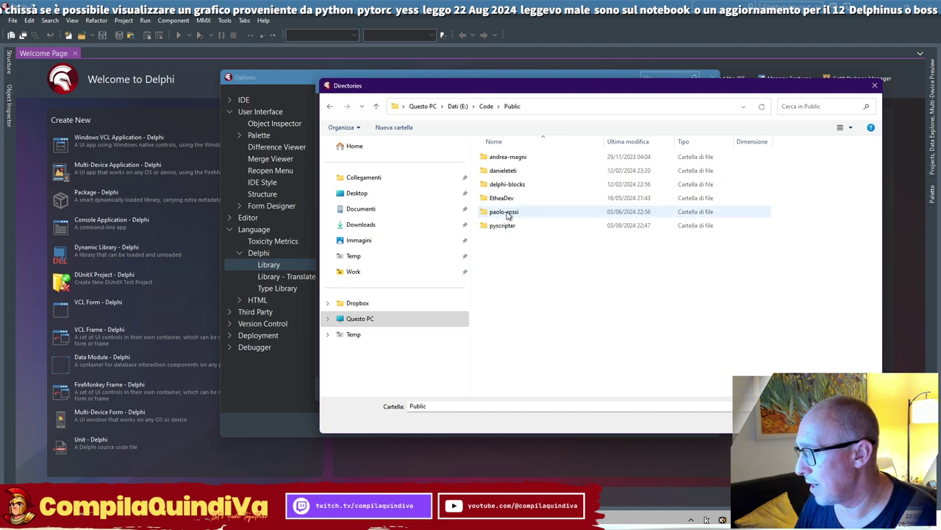
{"action": "double_click", "coordinate": [508, 225]}
{"action": "double_click", "coordinate": [519, 156]}
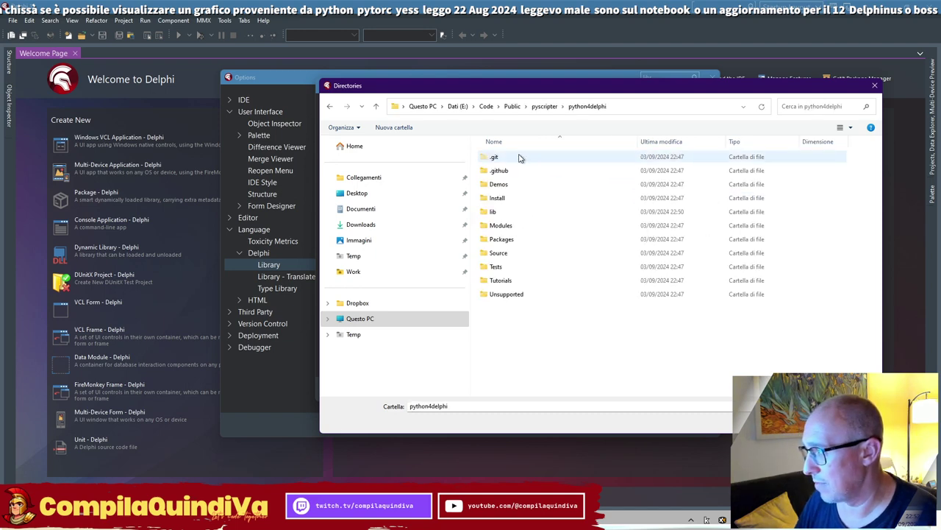
{"action": "double_click", "coordinate": [503, 252]}
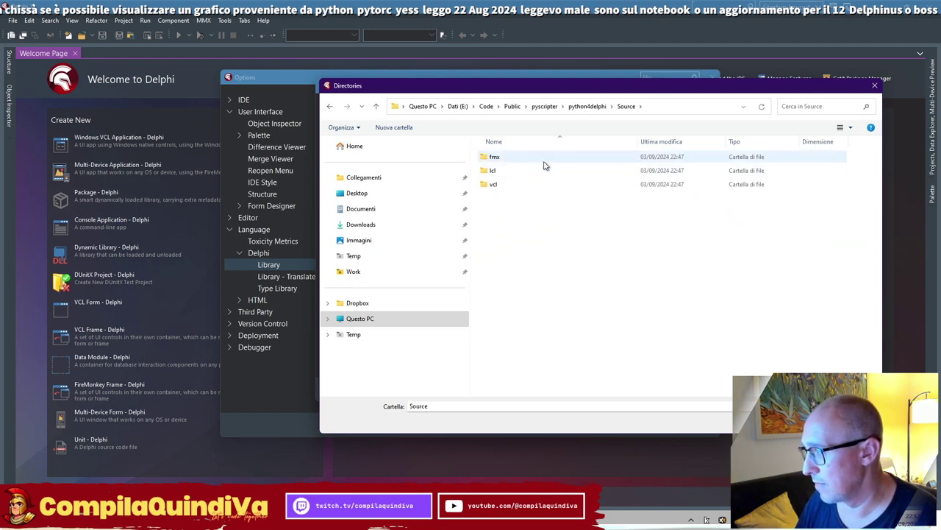
Choose the vcl subfolder of python4delphi\Source and add it to the library paths
{"action": "left_click", "coordinate": [515, 170]}
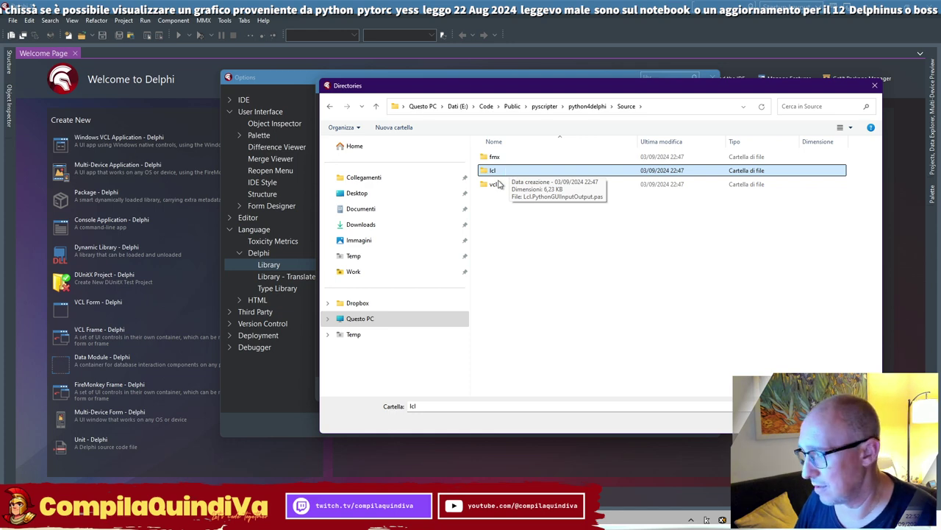
{"action": "double_click", "coordinate": [495, 184]}
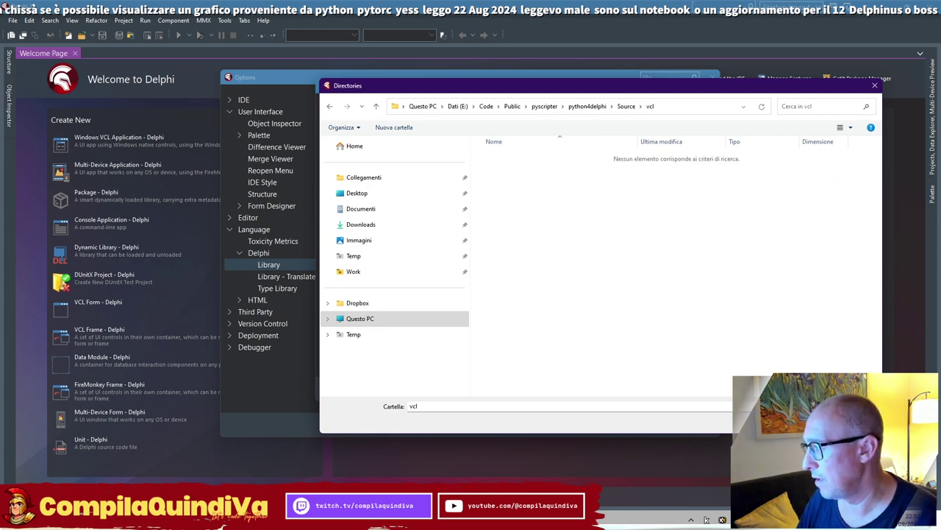
{"action": "left_click", "coordinate": [780, 423]}
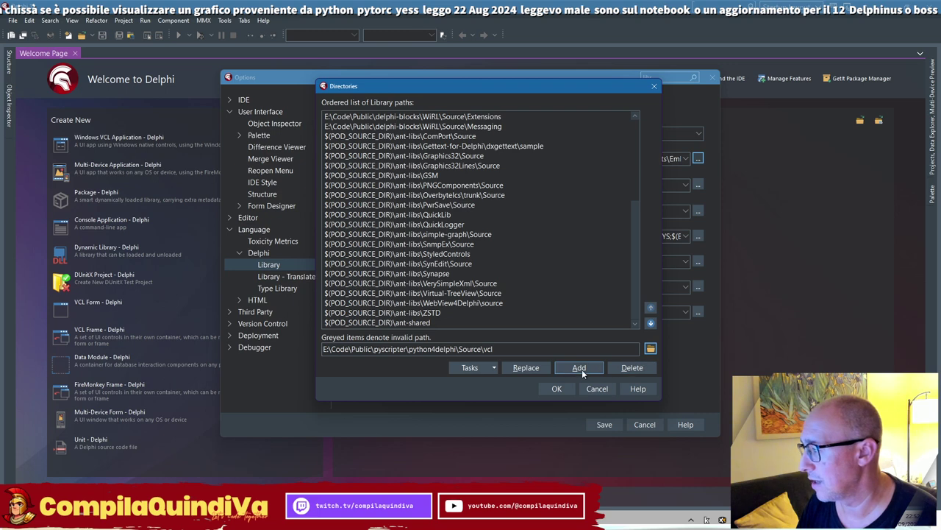
{"action": "left_click", "coordinate": [580, 368]}
Add the E:\Code\Public\pyscripter\python4delphi\Source\fmx folder to the library paths
{"action": "left_click", "coordinate": [650, 349]}
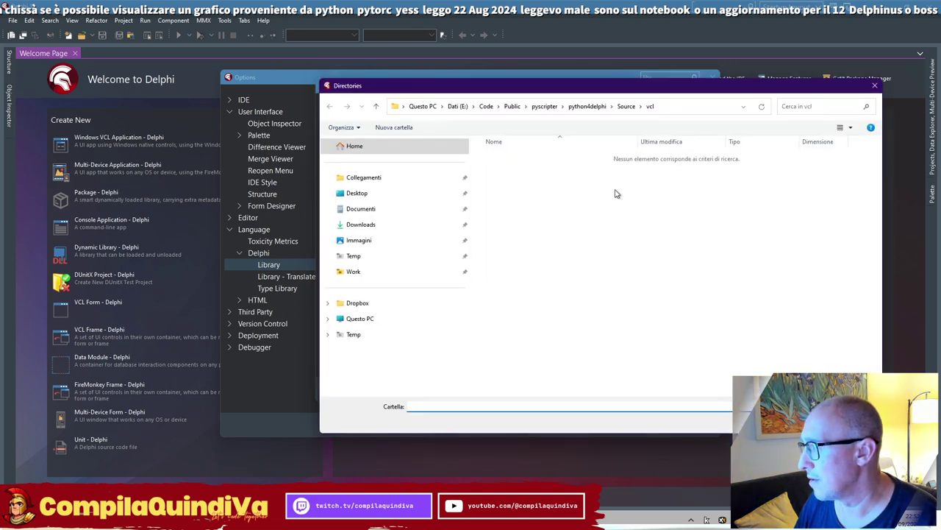
{"action": "left_click", "coordinate": [629, 106]}
{"action": "double_click", "coordinate": [495, 157]}
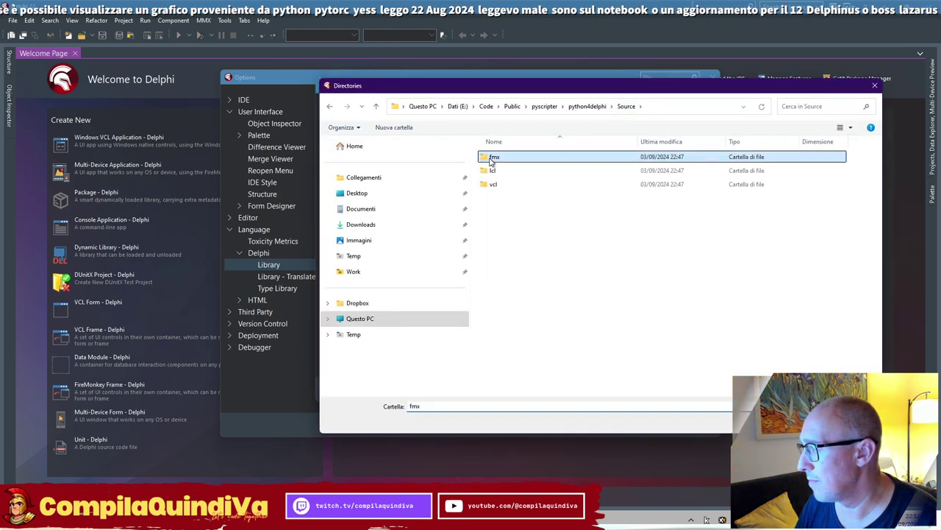
{"action": "left_click", "coordinate": [780, 423]}
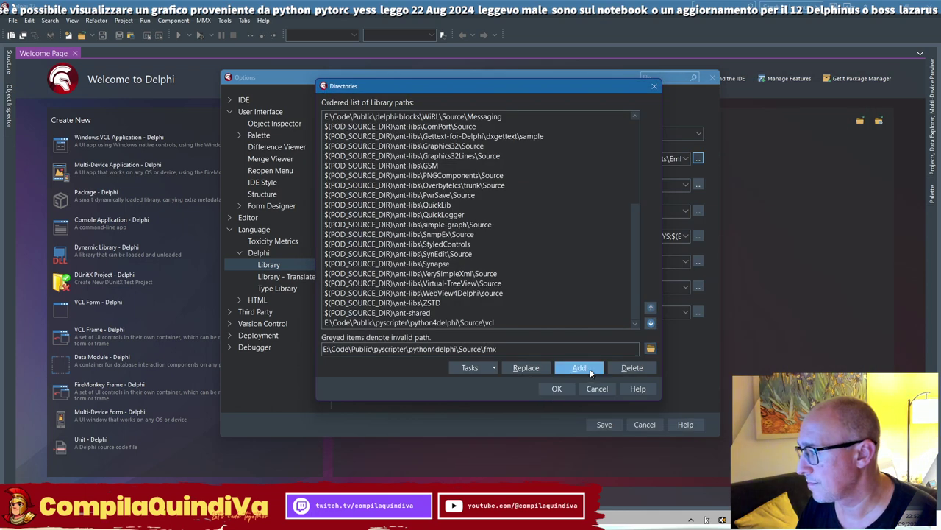
{"action": "left_click", "coordinate": [581, 368]}
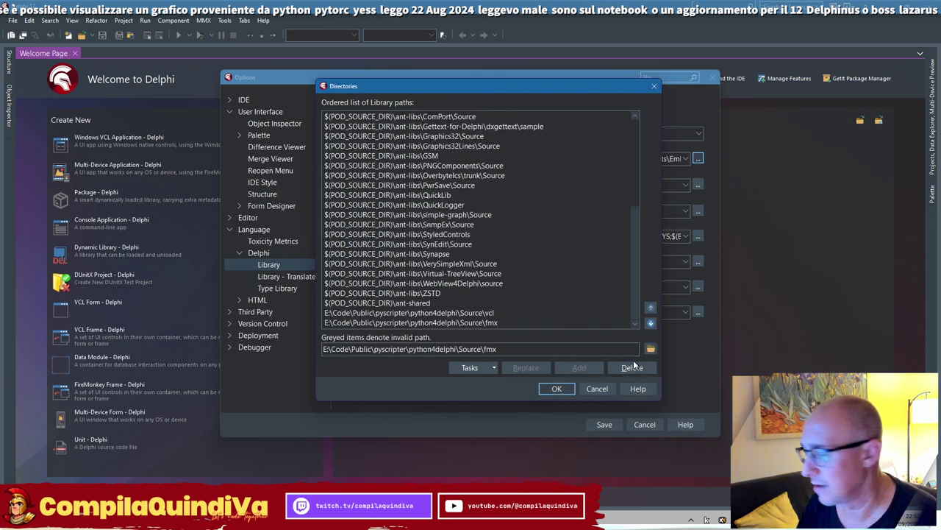
Browse to the python4delphi folder and open its Source subfolder in a new window to check which files it holds
{"action": "left_click", "coordinate": [651, 349]}
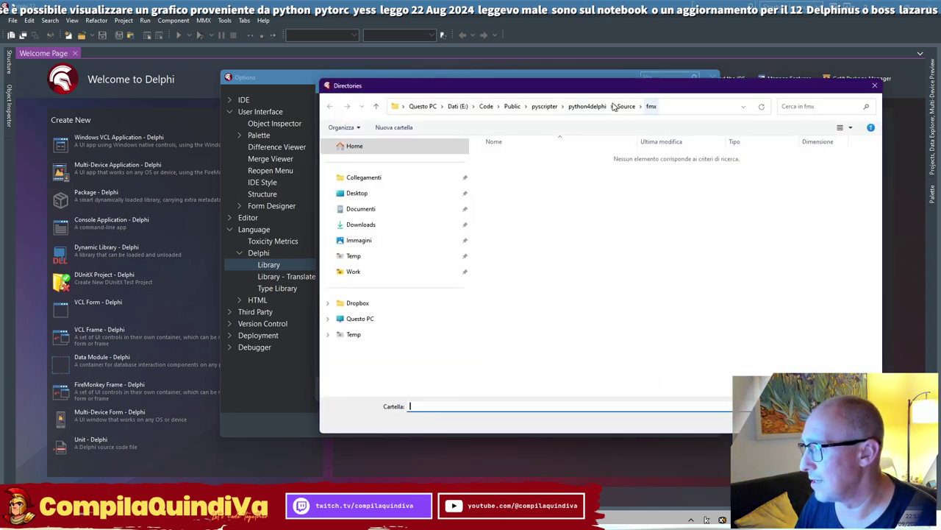
{"action": "left_click", "coordinate": [626, 106]}
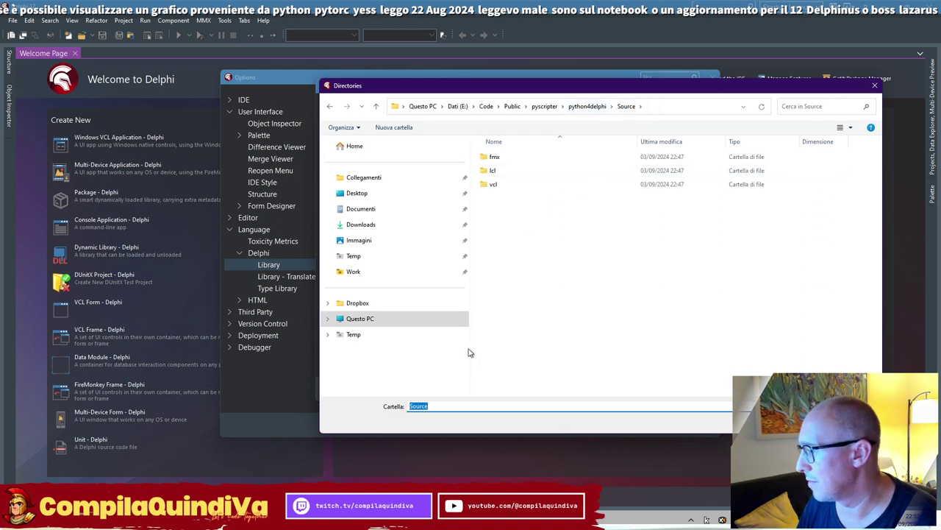
{"action": "left_click", "coordinate": [598, 107]}
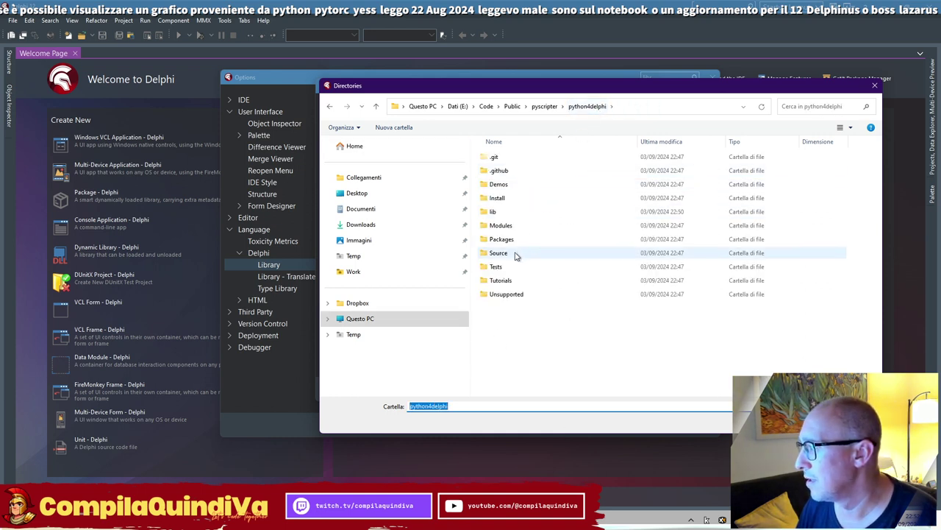
{"action": "left_click", "coordinate": [515, 254]}
{"action": "right_click", "coordinate": [516, 257]}
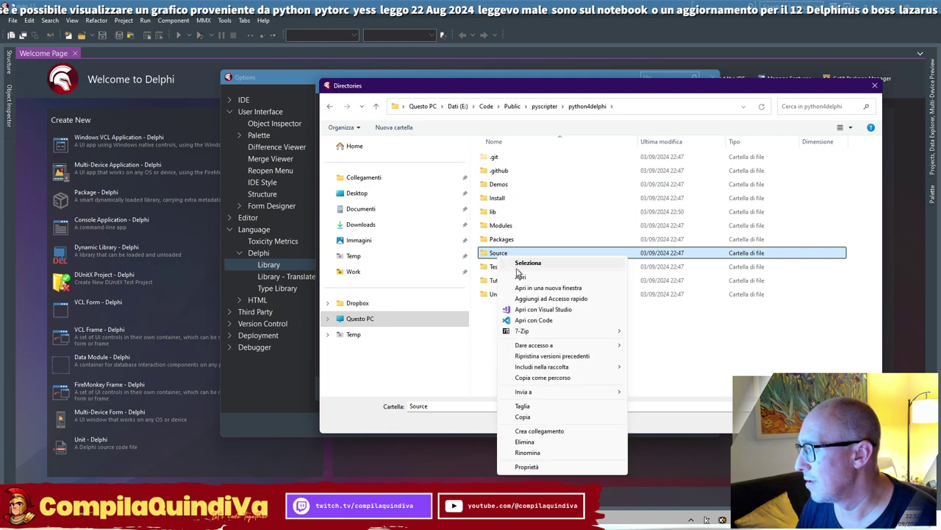
{"action": "left_click", "coordinate": [520, 276]}
{"action": "left_click", "coordinate": [597, 106]}
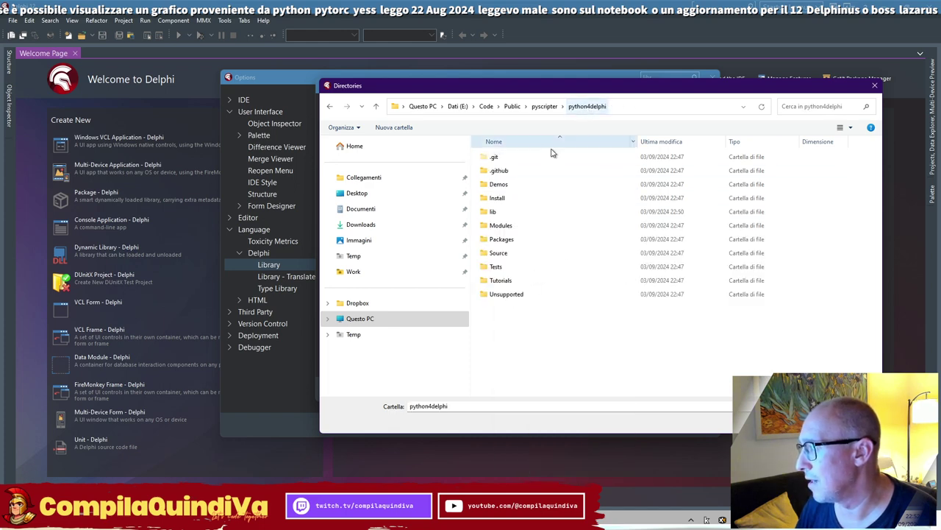
{"action": "right_click", "coordinate": [503, 254]}
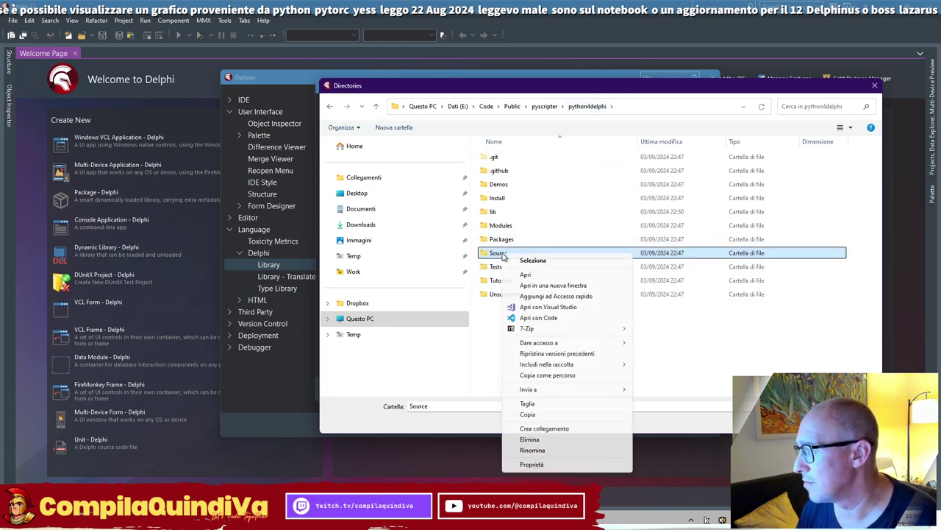
{"action": "left_click", "coordinate": [539, 285]}
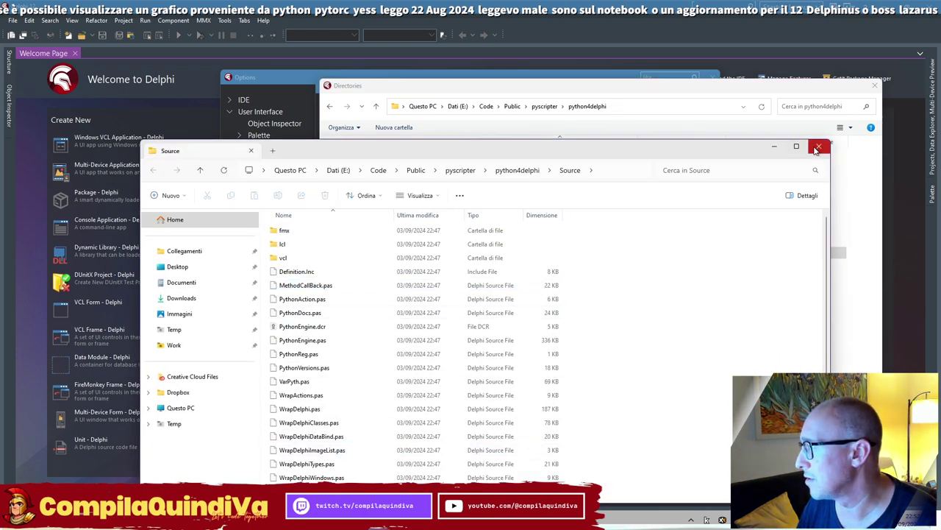
Close the folder window and add E:\Code\Public\pyscripter\python4delphi\Source\ to the Windows 32-bit library paths
{"action": "left_click", "coordinate": [817, 147]}
{"action": "double_click", "coordinate": [513, 257]}
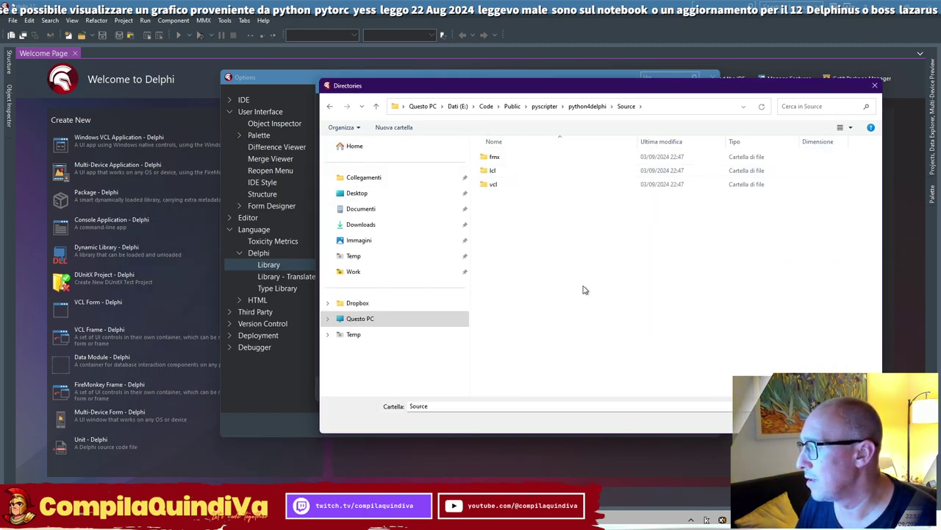
{"action": "key", "text": "Return"}
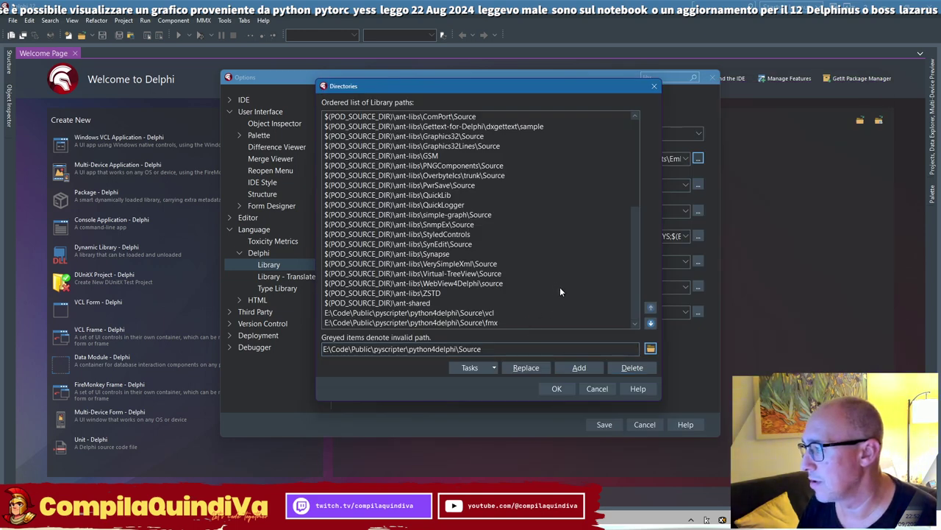
{"action": "left_click", "coordinate": [465, 313]}
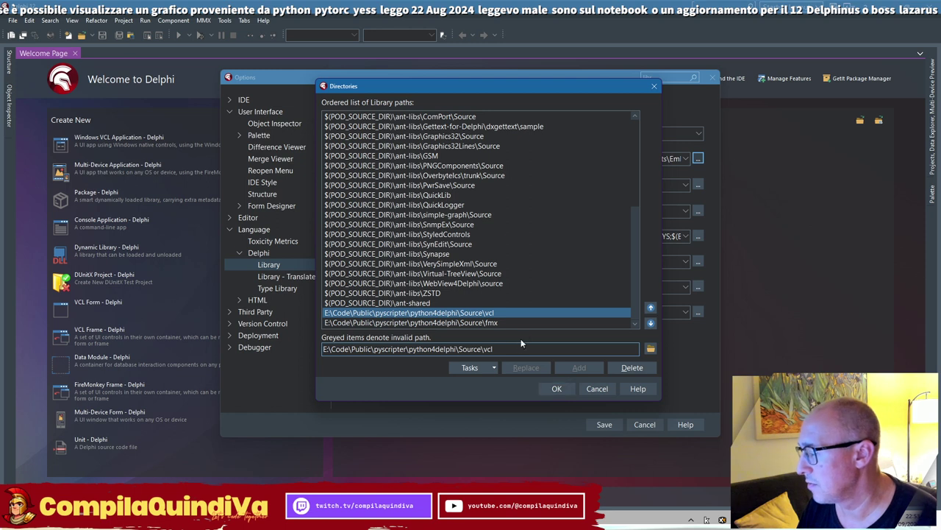
{"action": "key", "text": "BackSpace"}
{"action": "key", "text": "BackSpace"}
{"action": "key", "text": "BackSpace"}
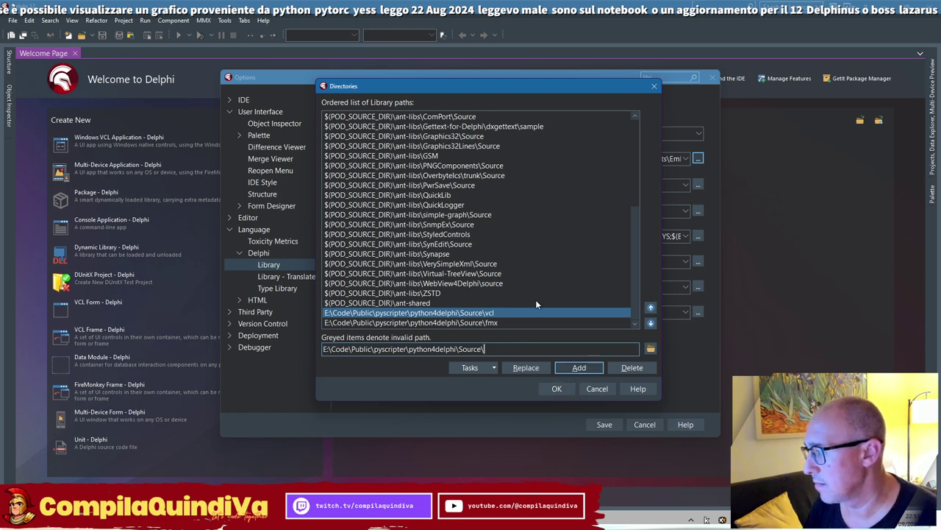
{"action": "key", "text": "alt+a"}
Move the python4delphi\Source\ entry above its vcl and fmx entries, accept the path list and save the options
{"action": "left_click", "coordinate": [503, 322]}
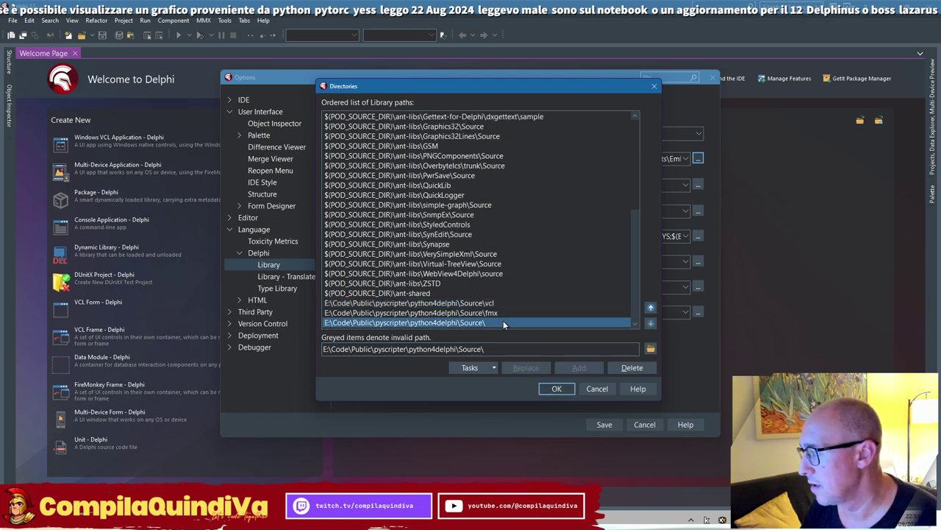
{"action": "left_click", "coordinate": [650, 307]}
{"action": "left_click", "coordinate": [557, 388]}
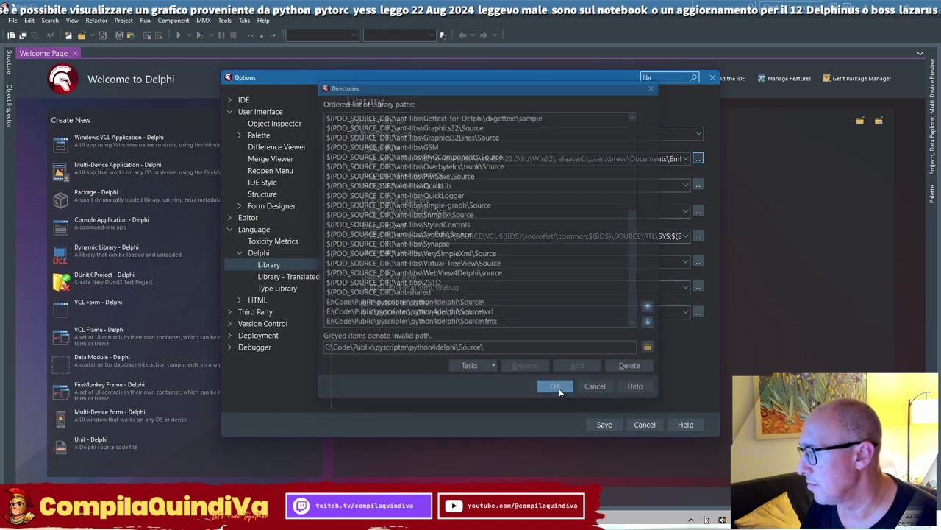
{"action": "left_click", "coordinate": [620, 425]}
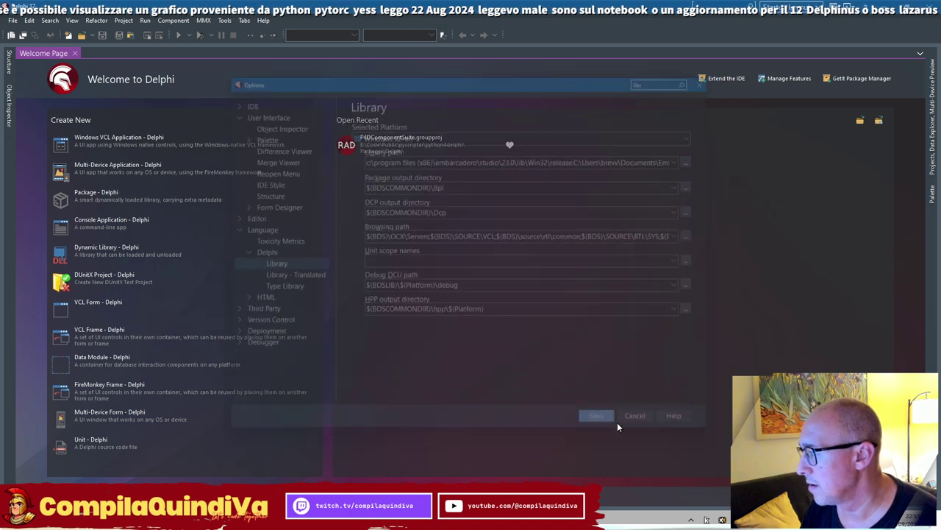
Reopen the Delphi library options, select the Windows 64-bit platform and start browsing for a new library path directory
{"action": "left_click", "coordinate": [223, 22]}
{"action": "left_click", "coordinate": [247, 34]}
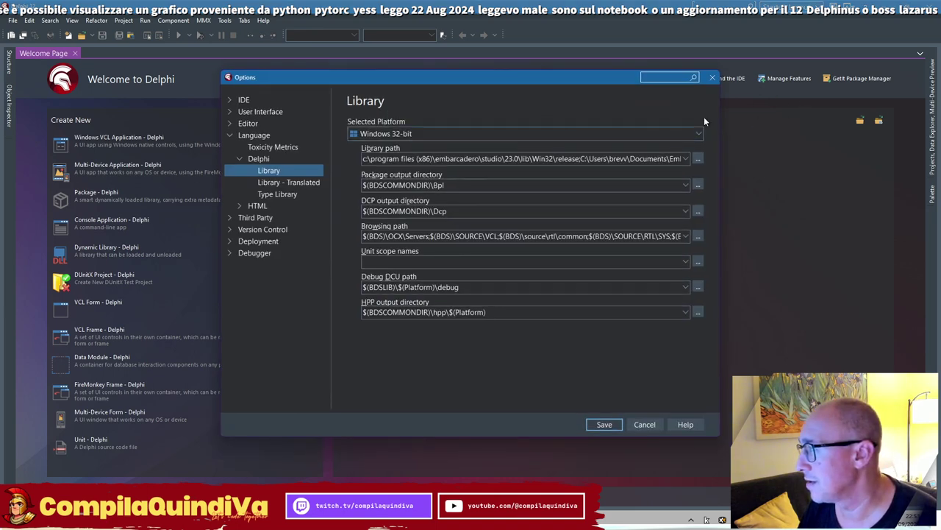
{"action": "left_click", "coordinate": [652, 130]}
{"action": "left_click", "coordinate": [433, 193]}
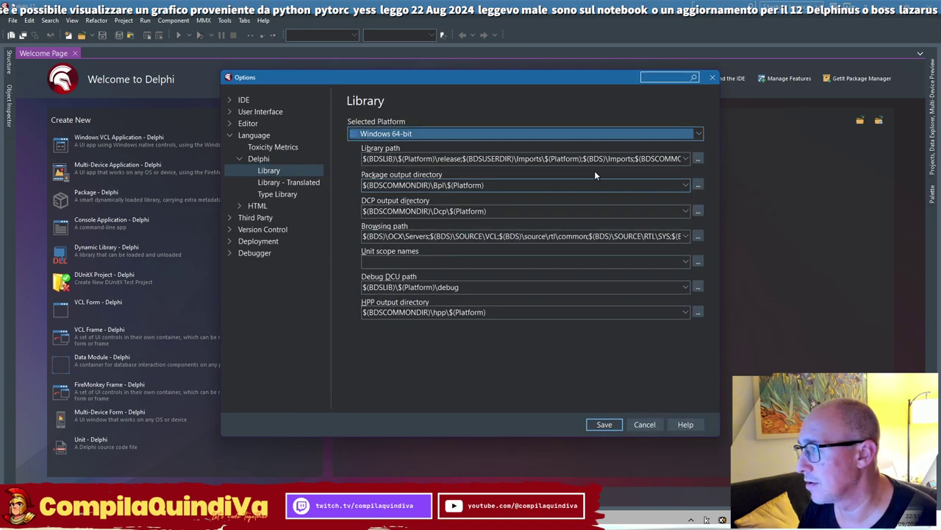
{"action": "left_click", "coordinate": [698, 158]}
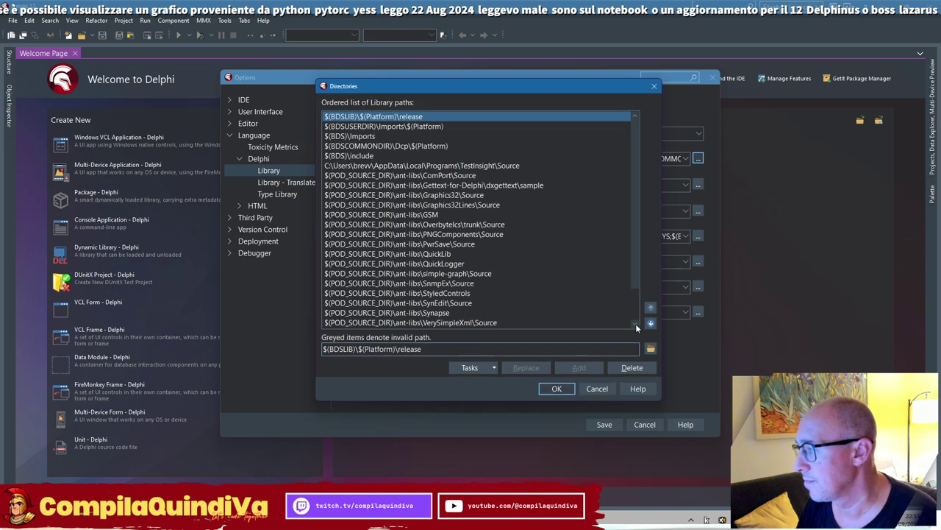
{"action": "scroll", "coordinate": [626, 314], "scroll_direction": "down", "scroll_amount": 2}
{"action": "left_click", "coordinate": [651, 349]}
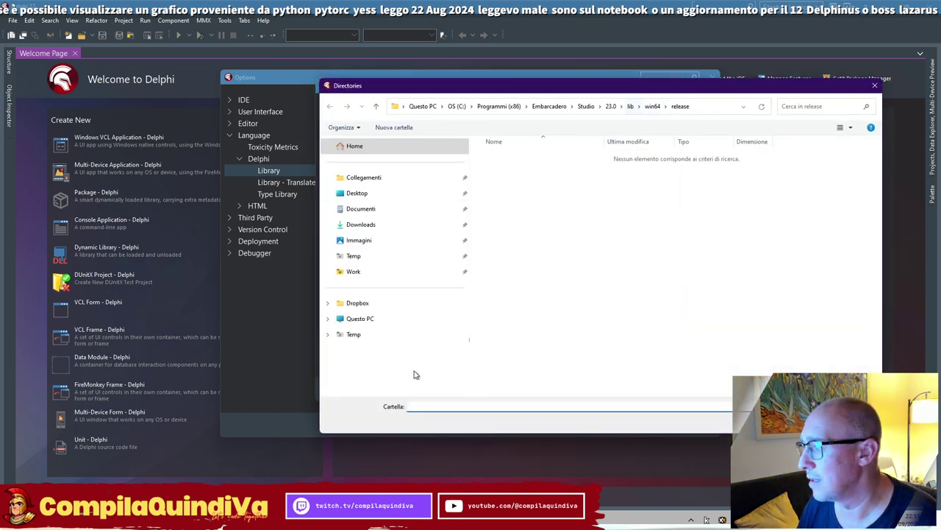
Browse to E:\Code\Public\pyscripter\python4delphi\Source and add that folder to the Windows 64-bit library paths
{"action": "left_click", "coordinate": [395, 321]}
{"action": "double_click", "coordinate": [708, 158]}
{"action": "double_click", "coordinate": [547, 175]}
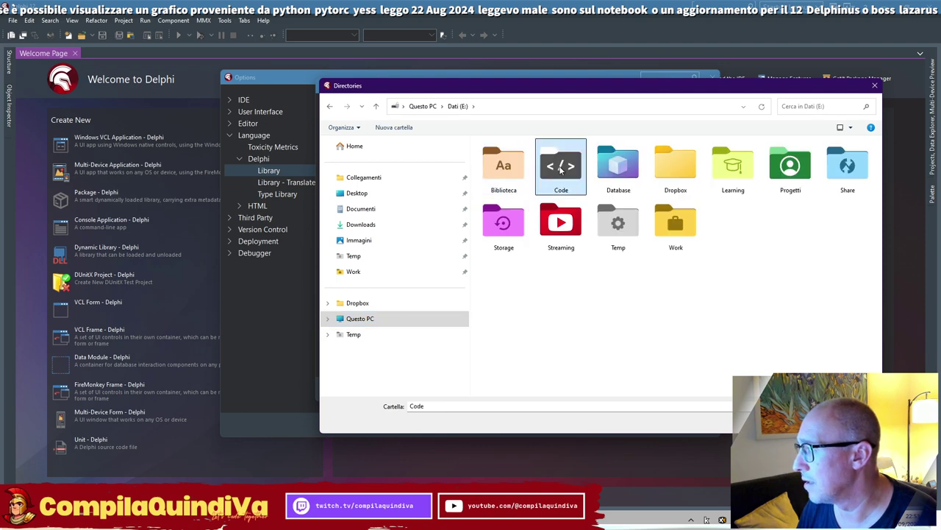
{"action": "left_click", "coordinate": [500, 214]}
{"action": "double_click", "coordinate": [500, 215]}
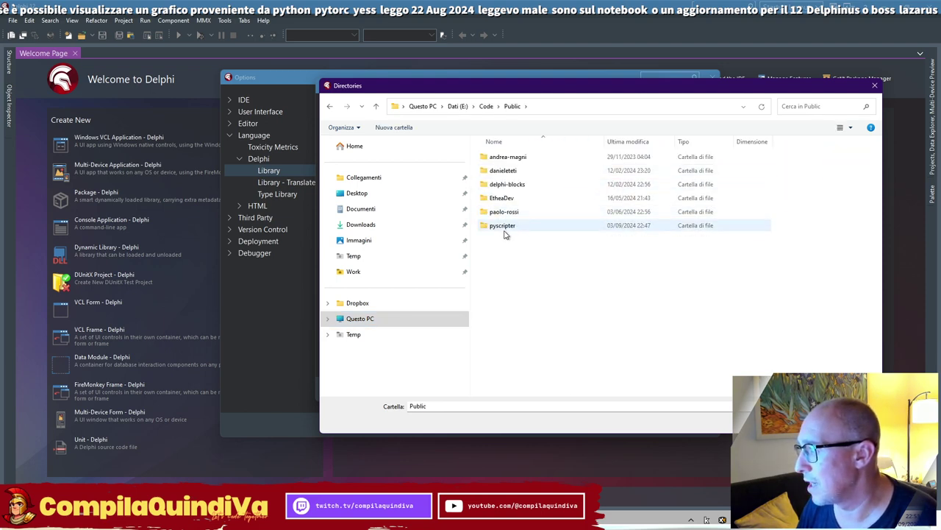
{"action": "double_click", "coordinate": [505, 226]}
{"action": "left_click", "coordinate": [526, 161]}
{"action": "double_click", "coordinate": [527, 160]}
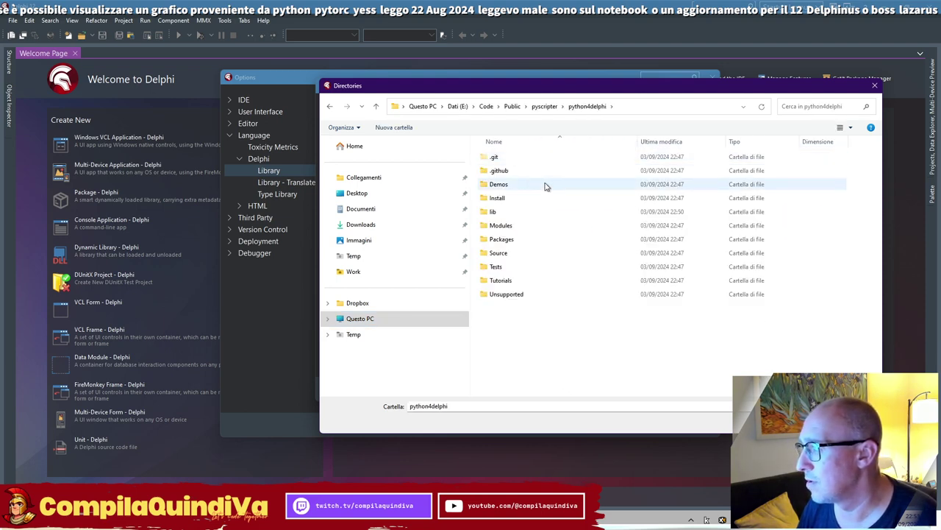
{"action": "double_click", "coordinate": [522, 254]}
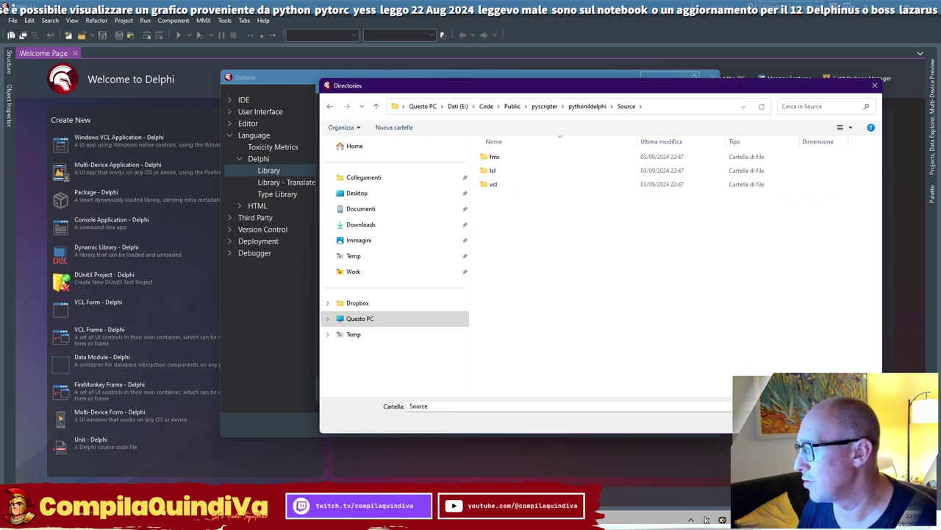
{"action": "key", "text": "Return"}
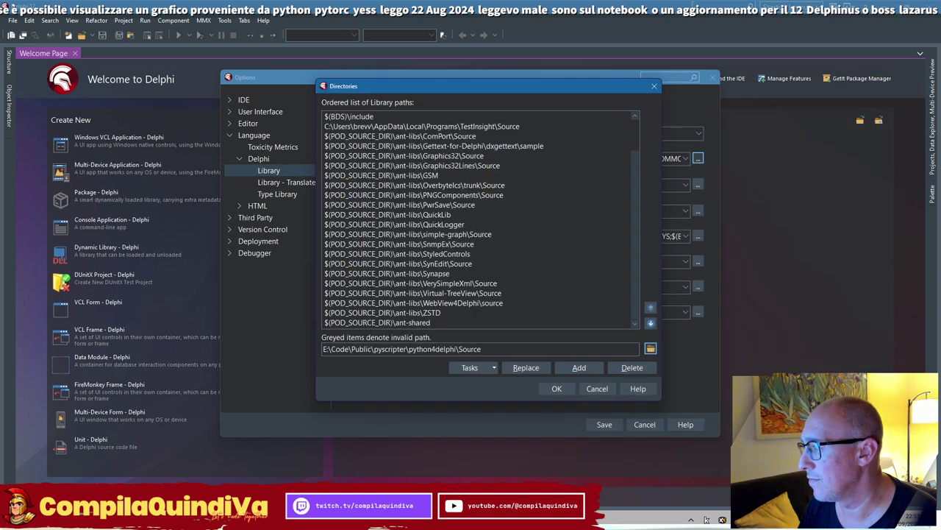
{"action": "left_click", "coordinate": [578, 367]}
Add E:\Code\Public\pyscripter\python4delphi\Source\vcl to the Windows 64-bit library paths
{"action": "left_click", "coordinate": [520, 346]}
{"action": "type", "text": "\\"}
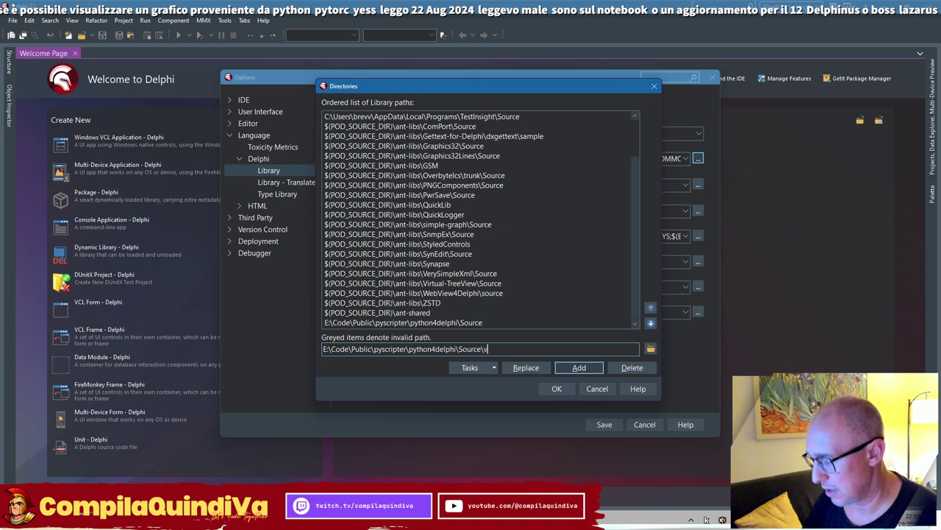
{"action": "type", "text": "vcl"}
{"action": "key", "text": "Return"}
Add E:\Code\Public\pyscripter\python4delphi\Source\fmx to the Windows 64-bit library paths, accept the list and save the options
{"action": "key", "text": "BackSpace"}
{"action": "key", "text": "BackSpace"}
{"action": "key", "text": "BackSpace"}
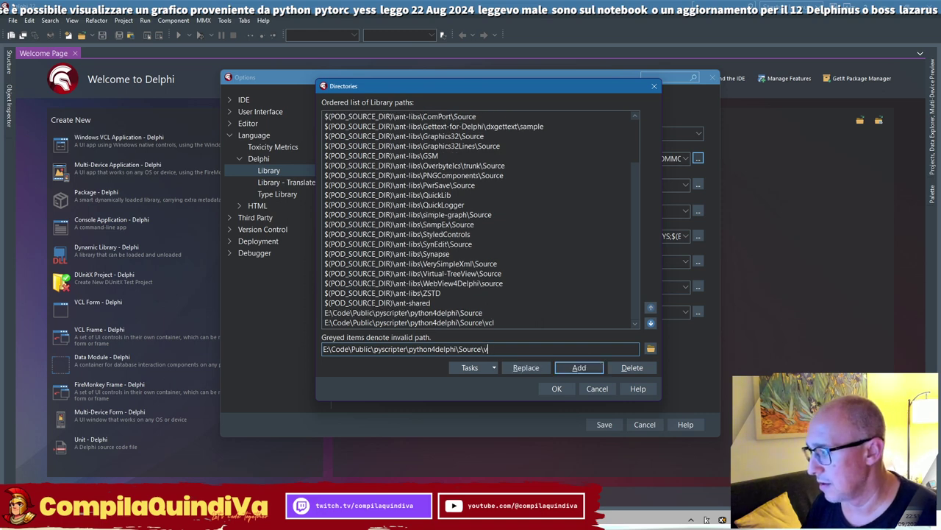
{"action": "type", "text": "fmx"}
{"action": "key", "text": "Return"}
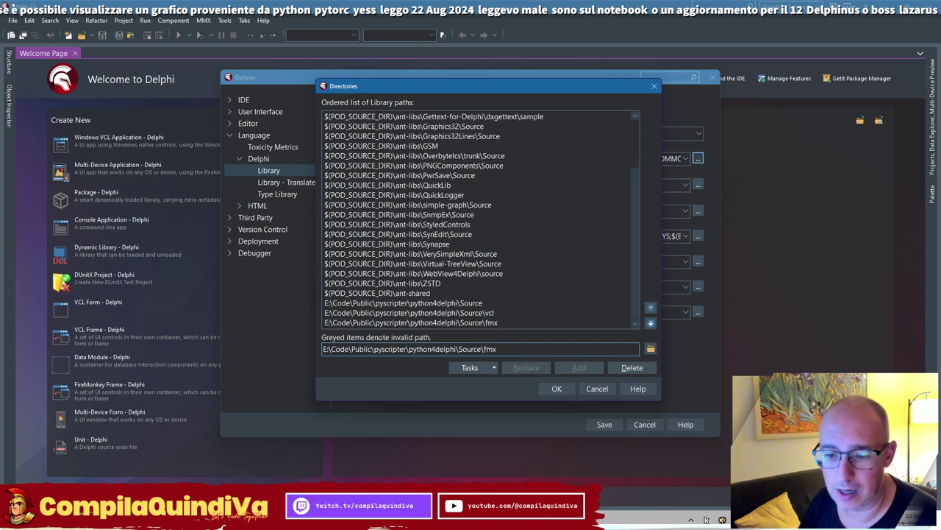
{"action": "left_click", "coordinate": [554, 391]}
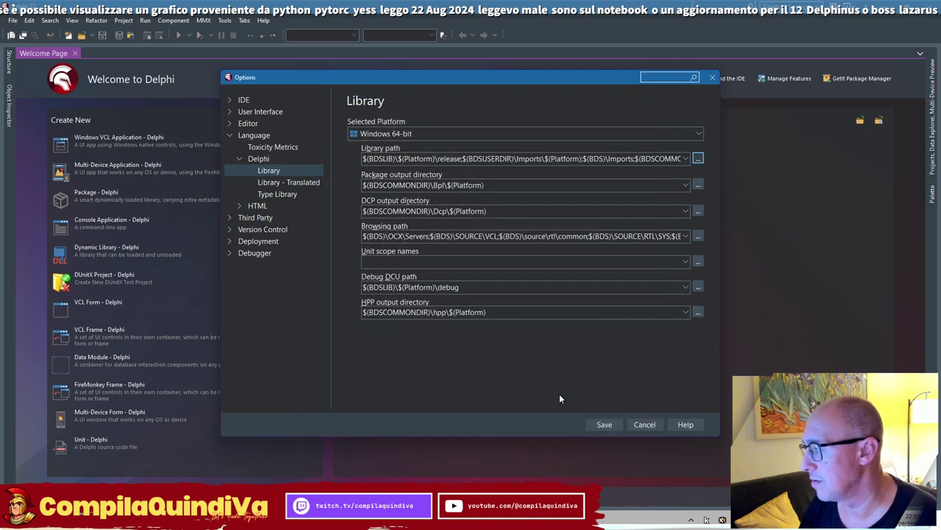
{"action": "left_click", "coordinate": [604, 424]}
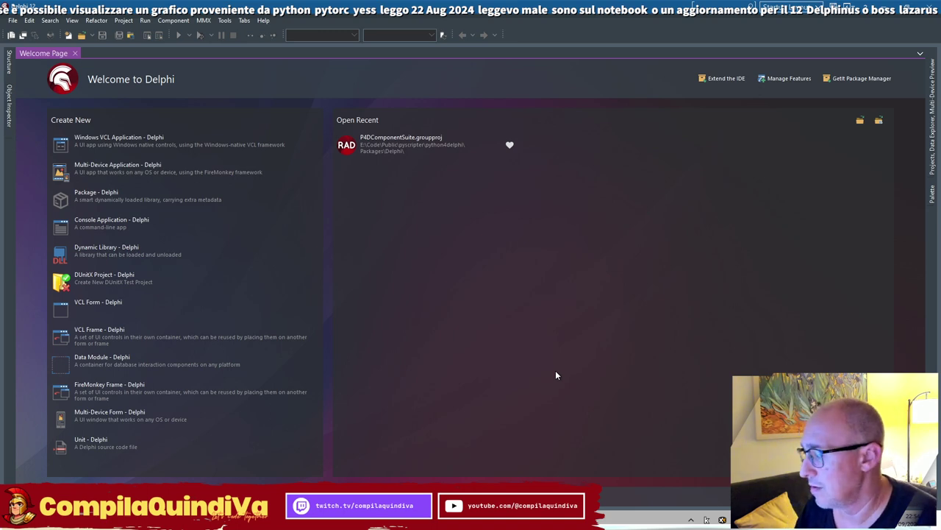
Switch to the Python for Delphi presentation and advance to the P4D Components slide
{"action": "key", "text": "alt+Tab"}
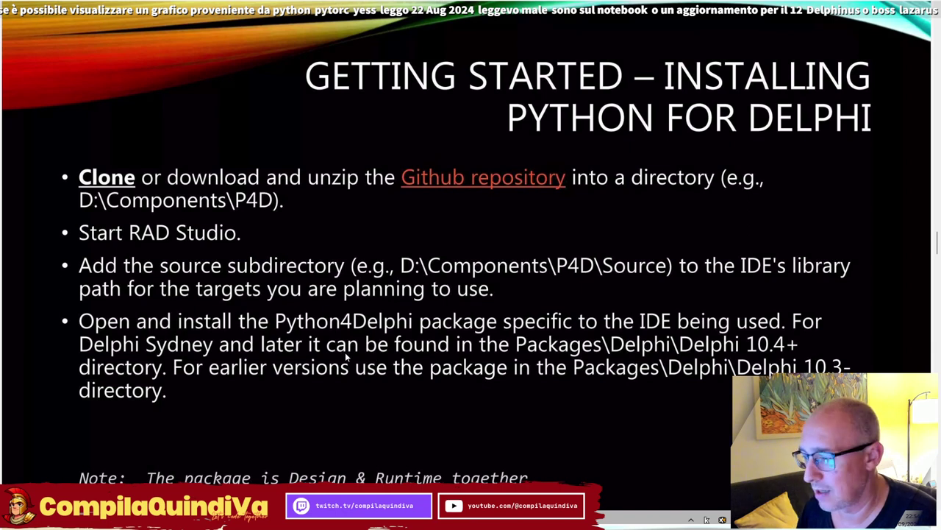
{"action": "key", "text": "Right"}
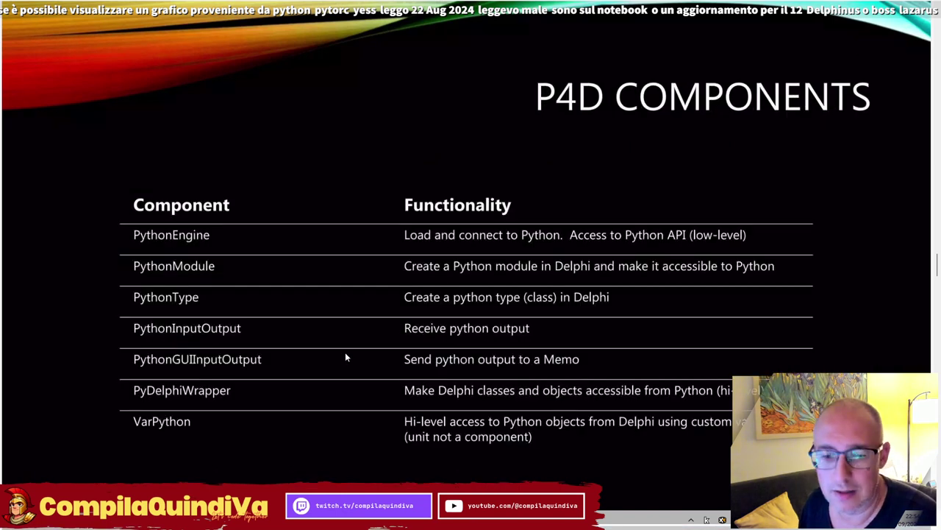